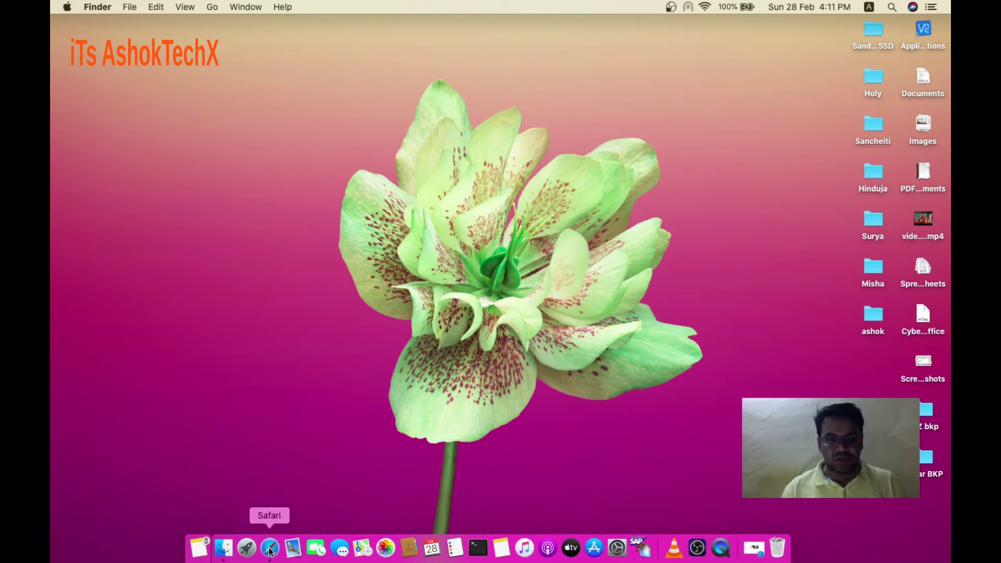
# Step: Log in to the Cyberoam console as admin with the account password, declining Safari's save-password offer
pyautogui.click(270, 549)
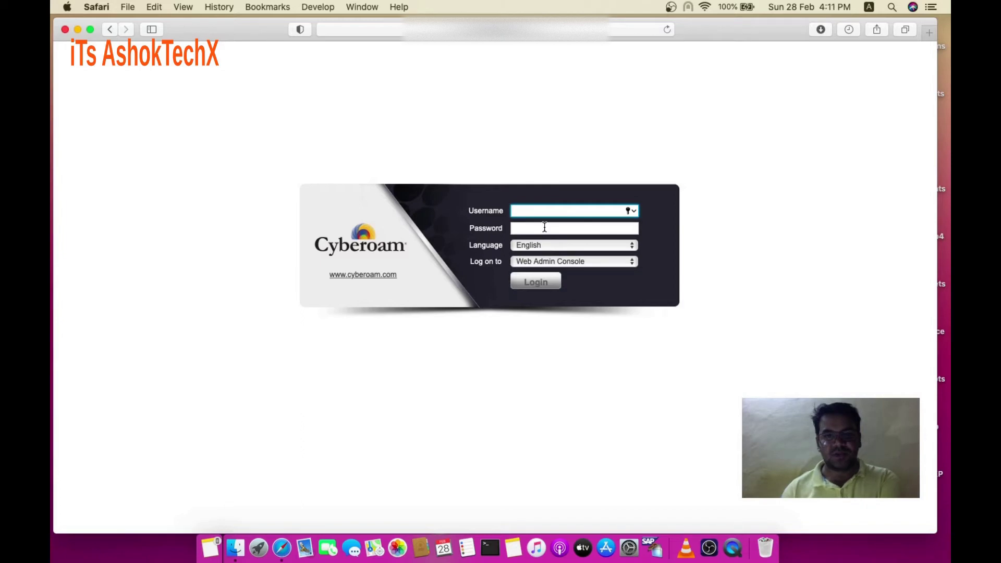
pyautogui.write('admin')
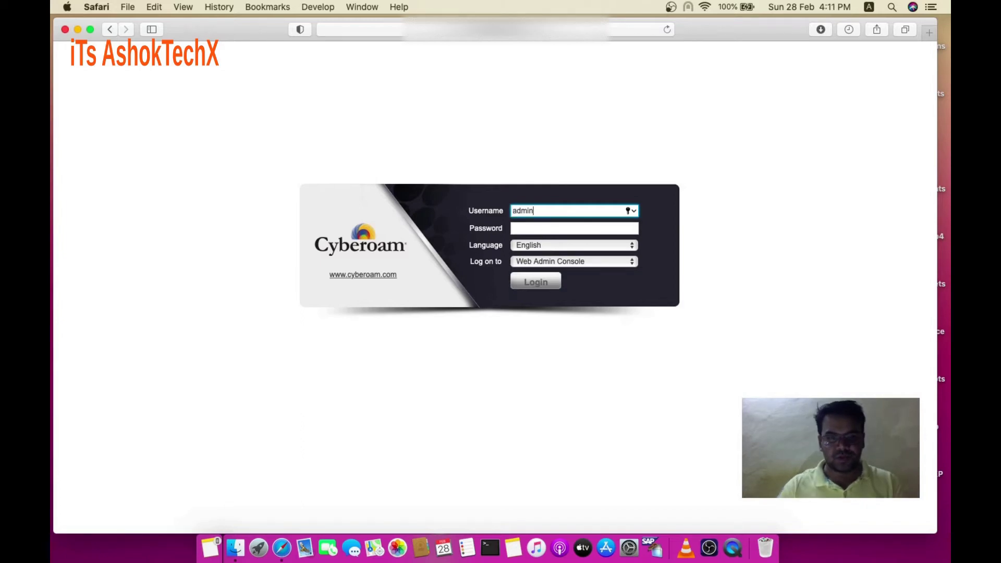
pyautogui.press('Tab')
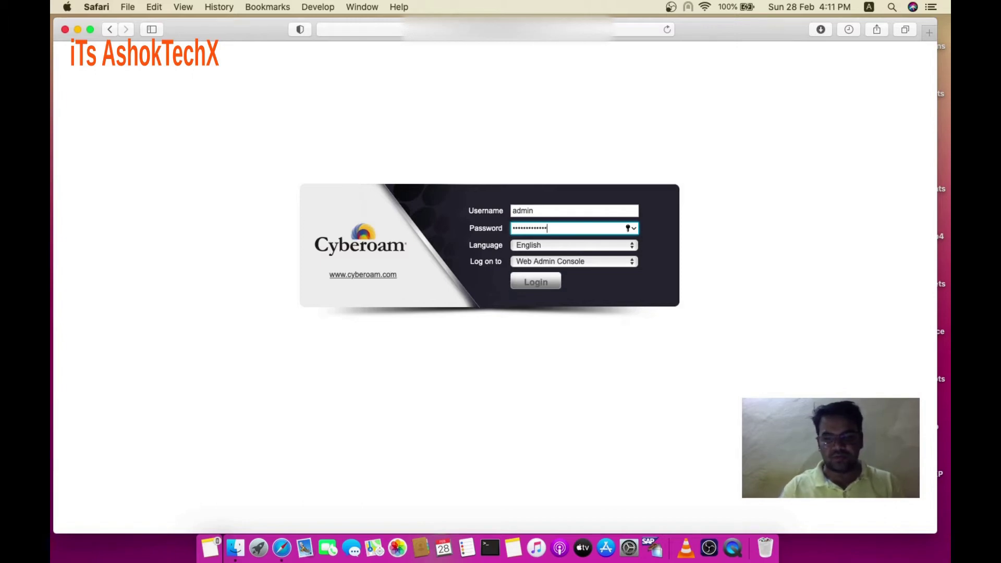
pyautogui.press('Return')
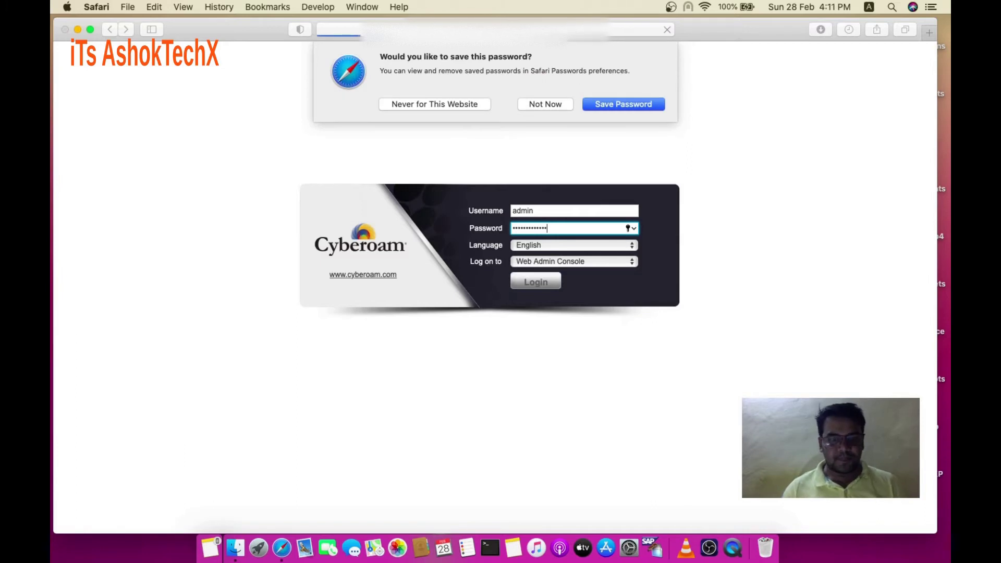
pyautogui.click(547, 108)
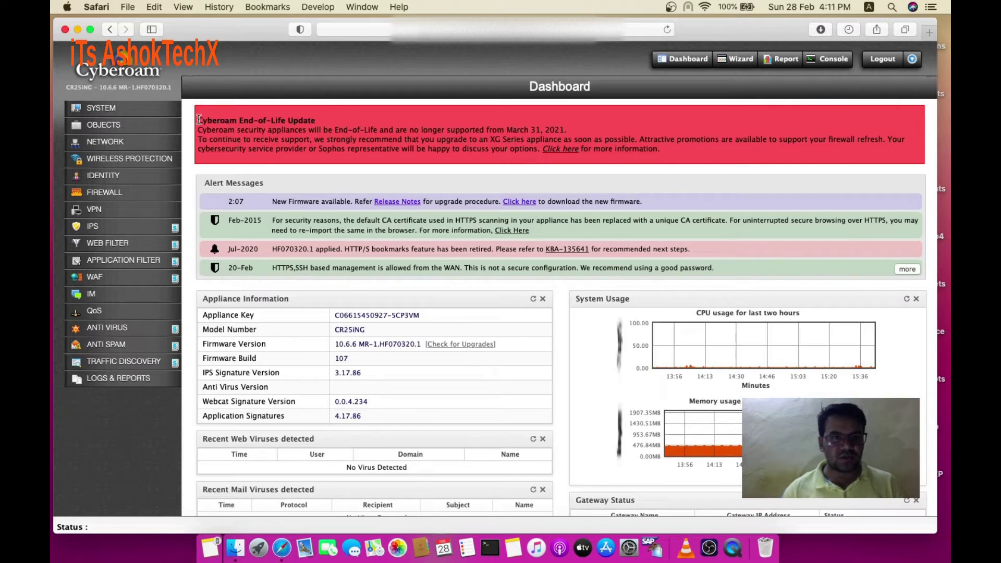
# Step: Highlight the Cyberoam End-of-Life Update title and its March 31, 2021 end-of-support date
pyautogui.moveTo(198, 119); pyautogui.dragTo(320, 120)
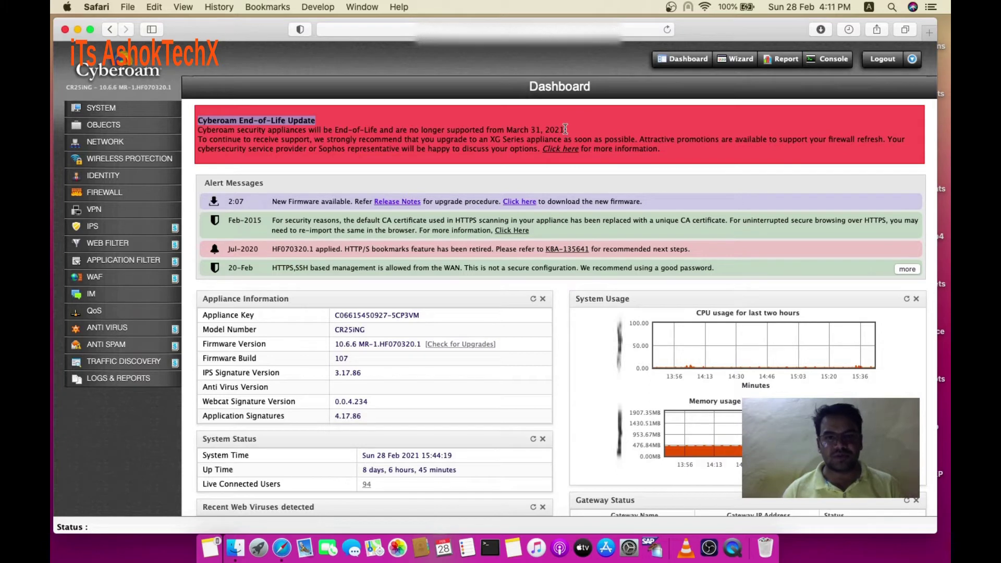
pyautogui.moveTo(567, 132); pyautogui.dragTo(447, 131)
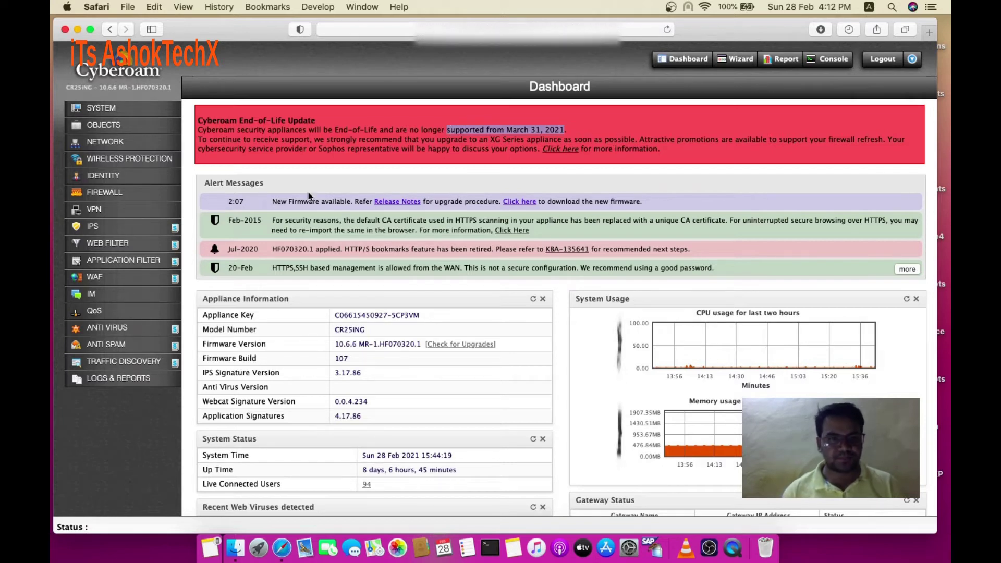
# Step: Highlight the Appliance Information rows showing model CR25iNG and firmware 10.6.6 MR-1
pyautogui.scroll(-4, 308, 192)
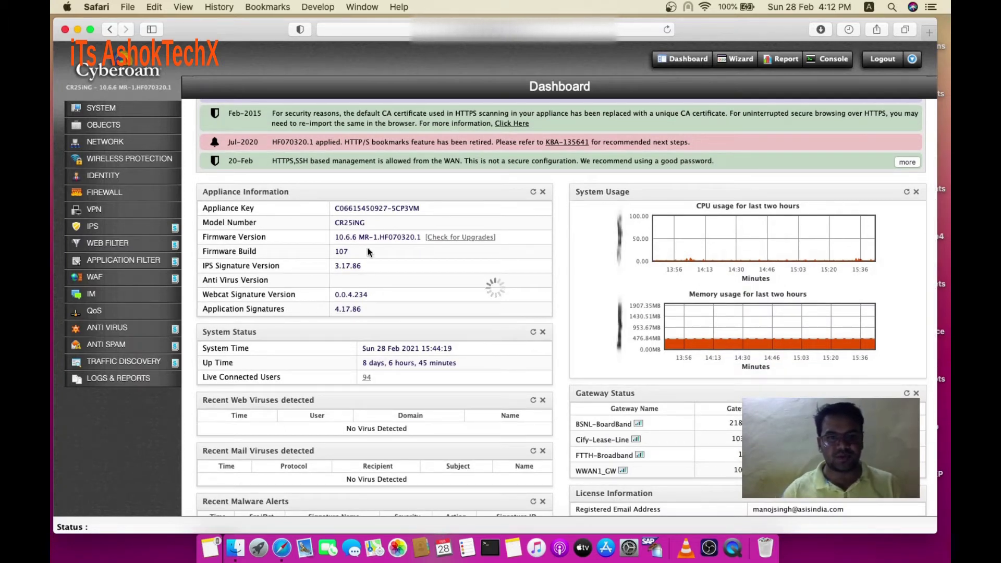
pyautogui.scroll(-1, 357, 262)
pyautogui.scroll(-5, 358, 262)
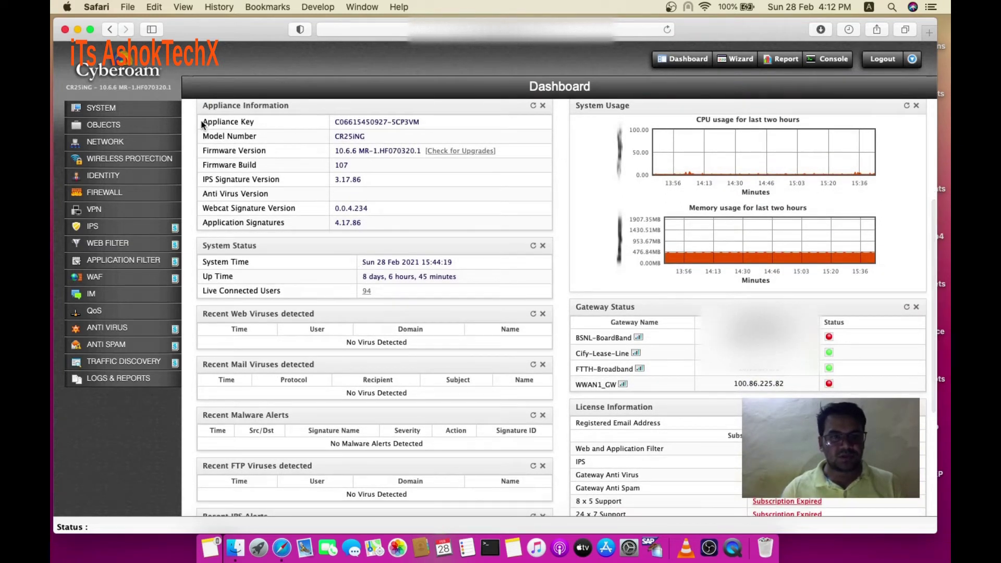
pyautogui.moveTo(207, 122); pyautogui.dragTo(420, 157)
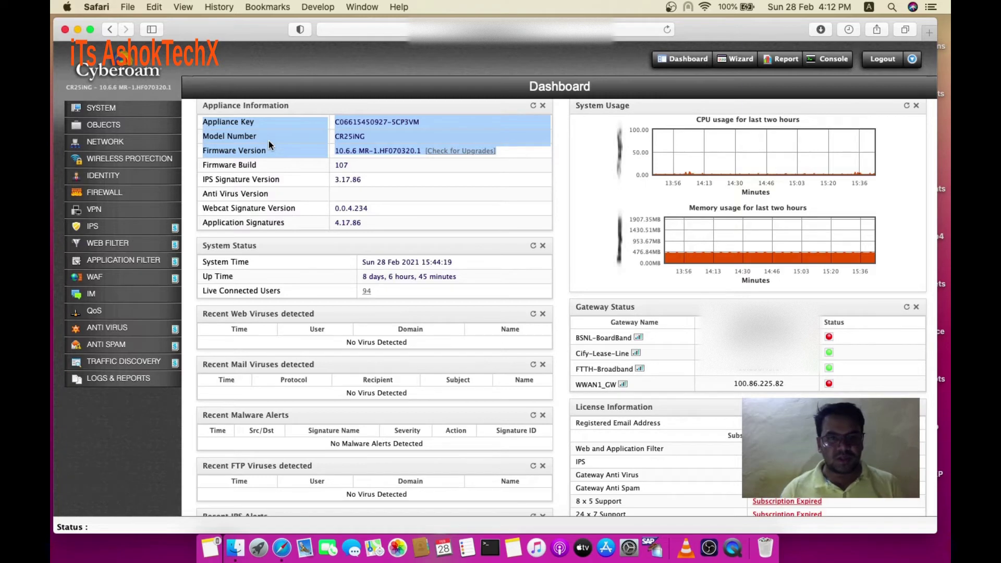
pyautogui.scroll(-2, 268, 140)
pyautogui.scroll(2, 268, 140)
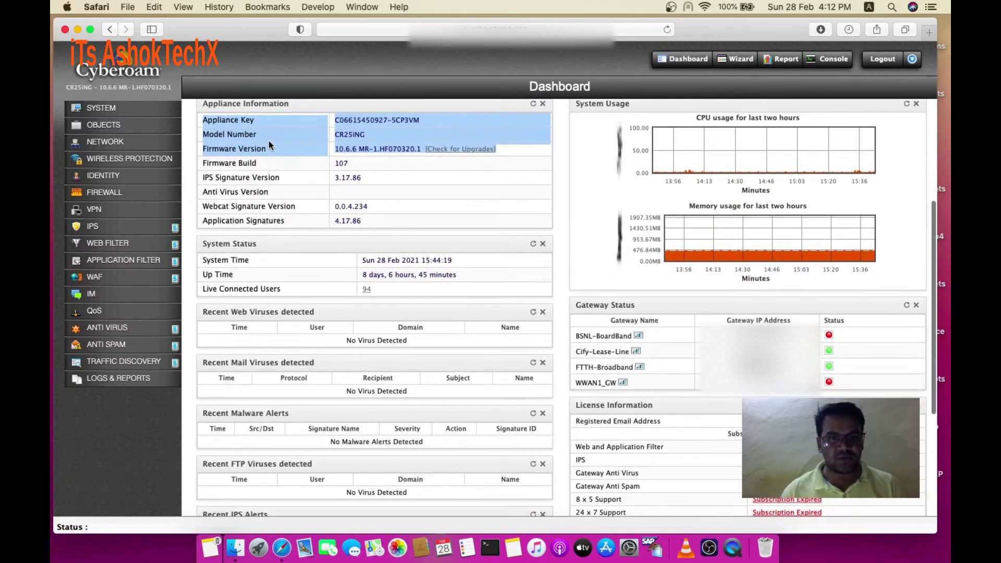
pyautogui.scroll(5, 268, 140)
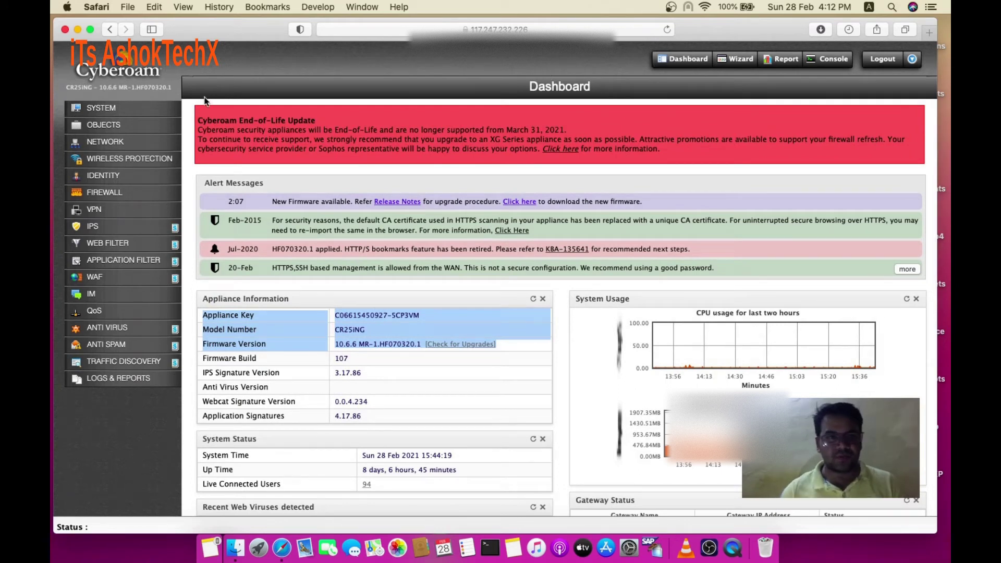
# Step: In System > Maintenance > Backup & Restore, back up now, set Backup Mode to Local, and download
pyautogui.click(133, 109)
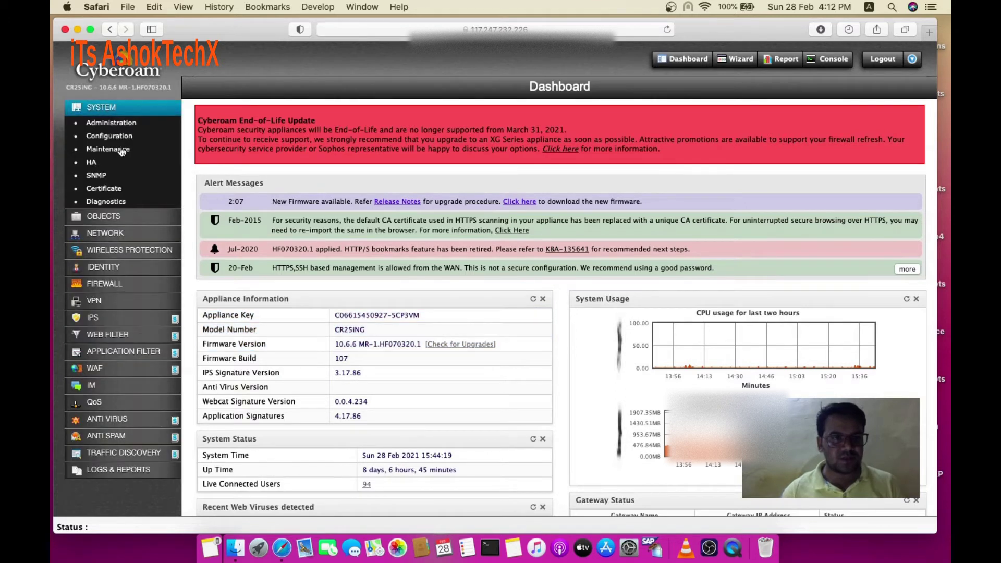
pyautogui.click(122, 149)
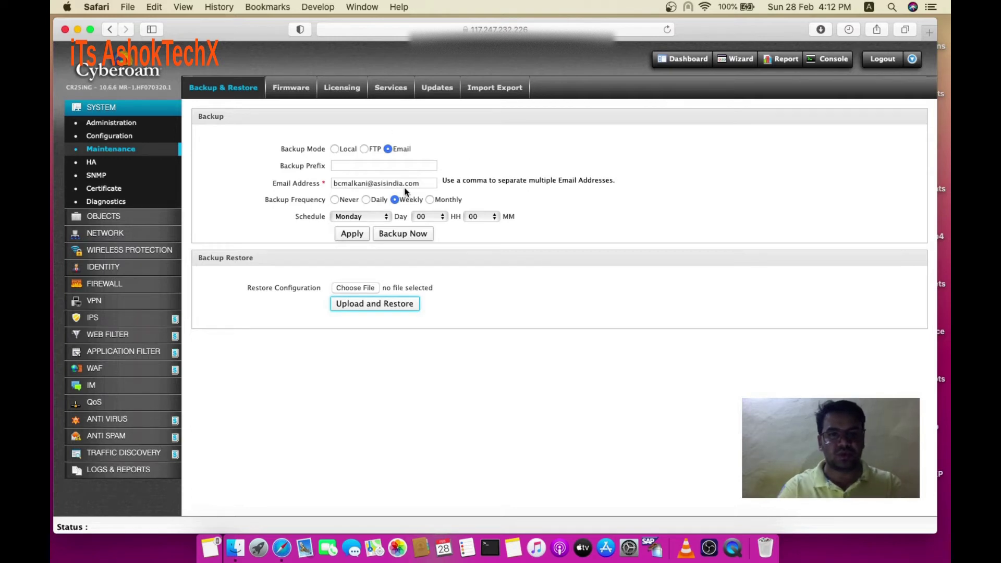
pyautogui.click(406, 235)
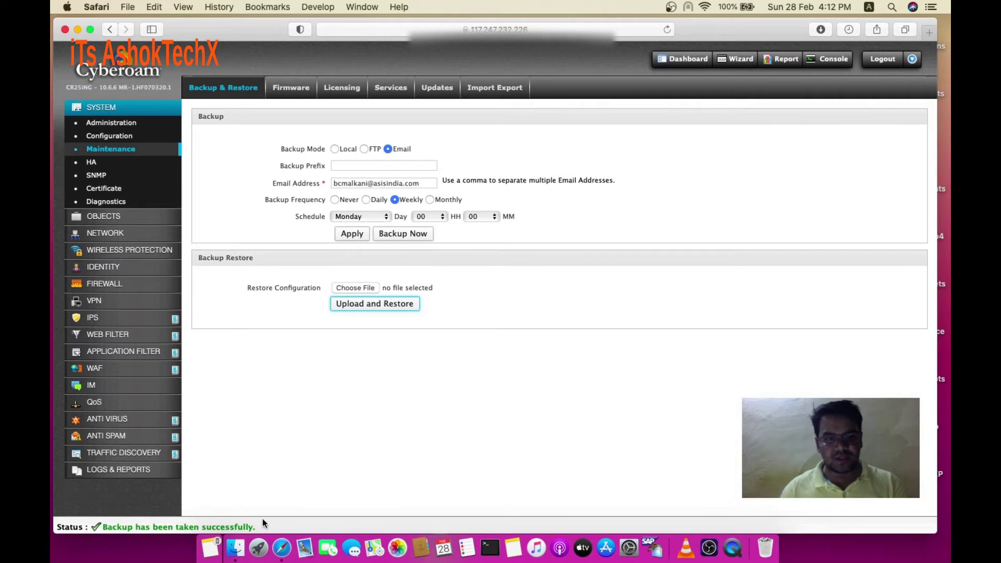
pyautogui.click(335, 150)
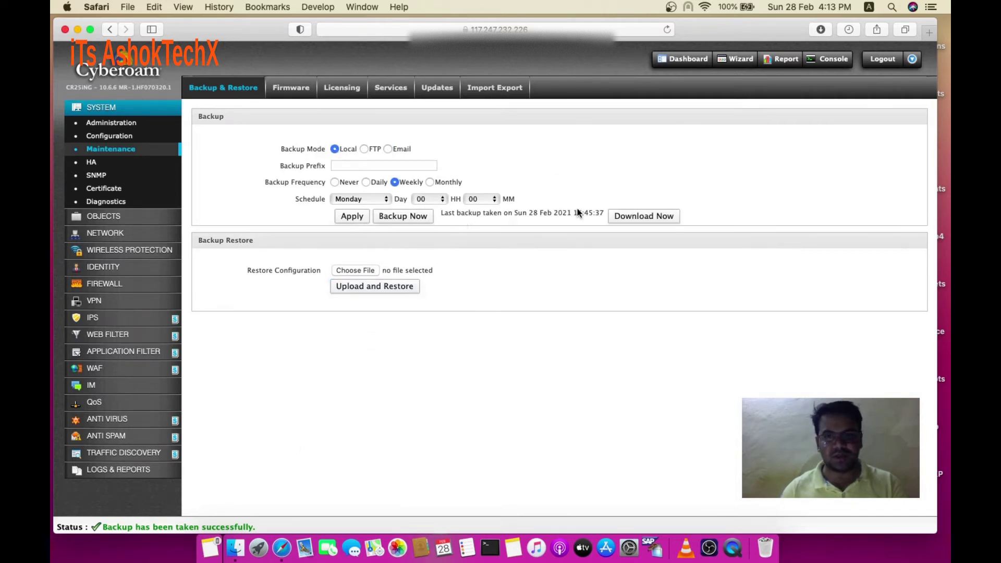
pyautogui.click(658, 217)
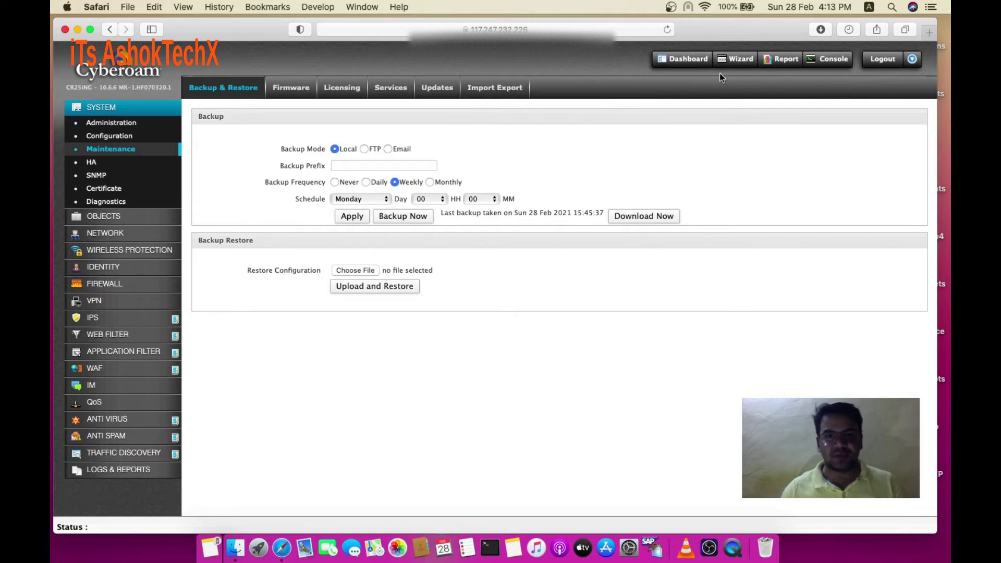
# Step: Open the firmware Release Notes from the Dashboard's Alert Messages, then return to the Cyberoam tab
pyautogui.click(677, 62)
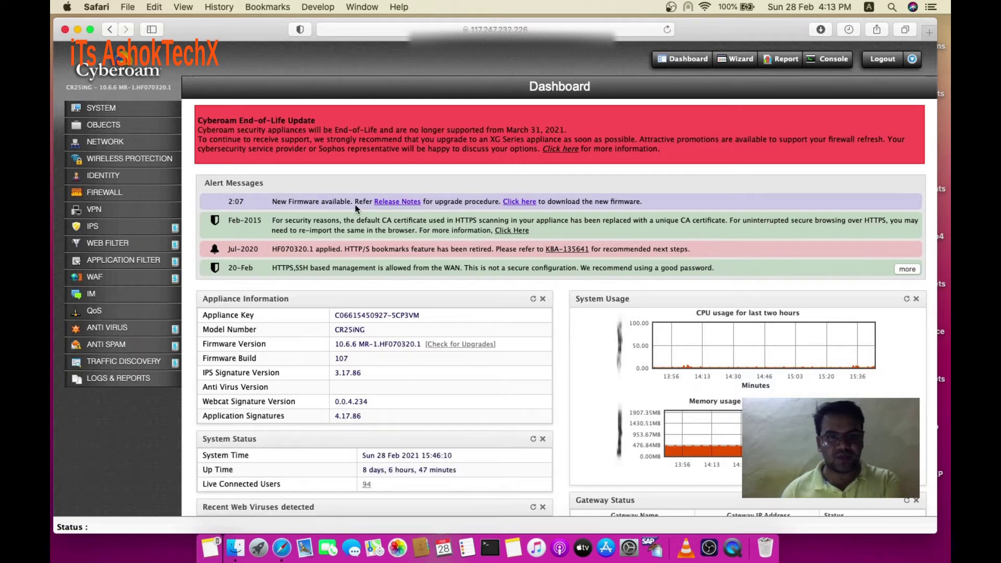
pyautogui.click(406, 205)
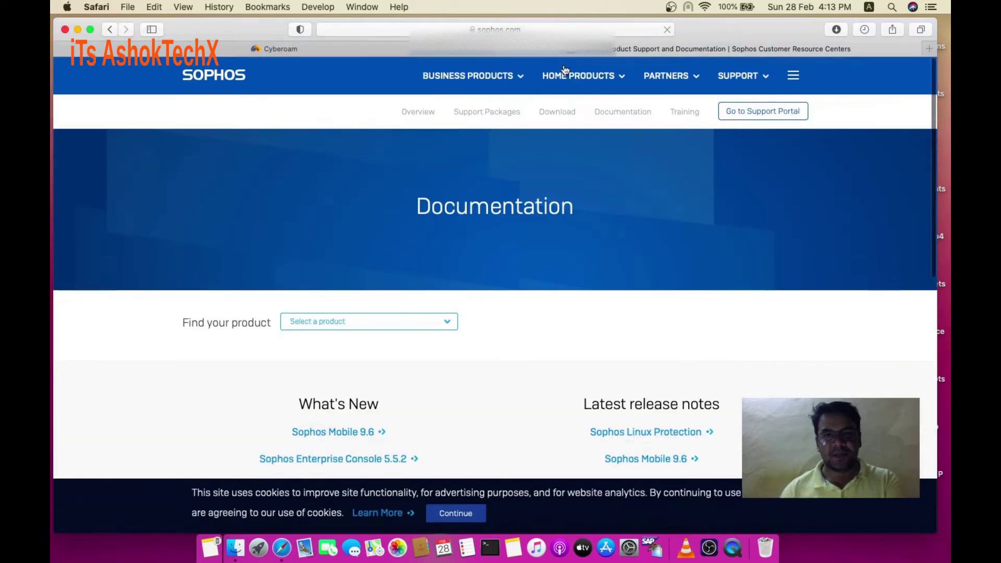
pyautogui.click(414, 52)
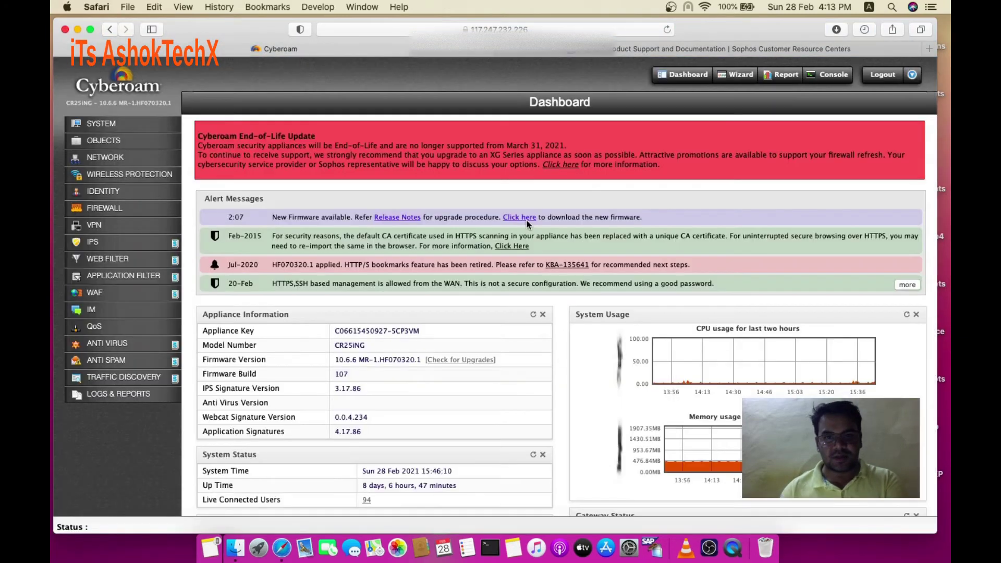
# Step: Open the new firmware download link and accept the EULA on the Sophos export compliance form
pyautogui.click(526, 219)
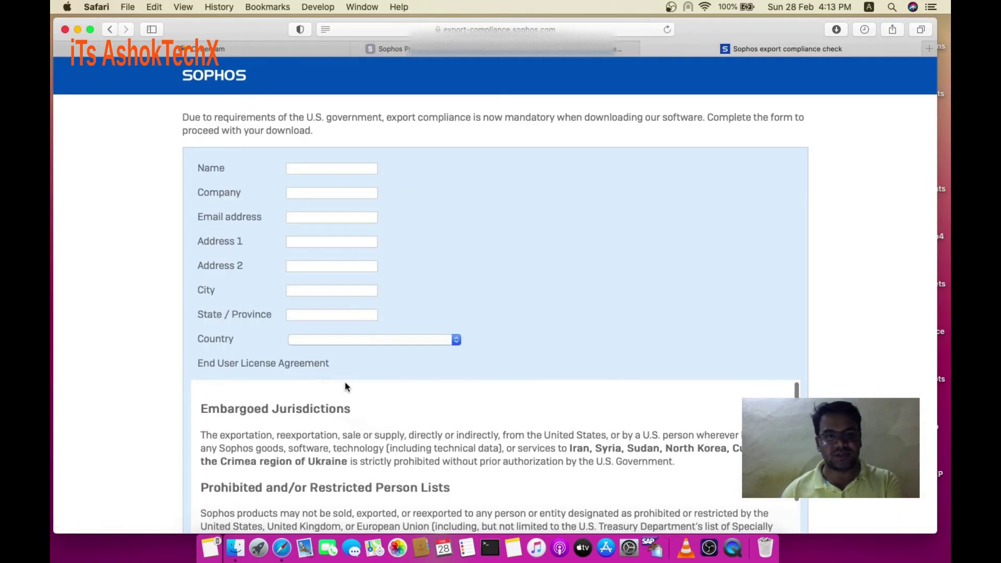
pyautogui.scroll(-15, 345, 383)
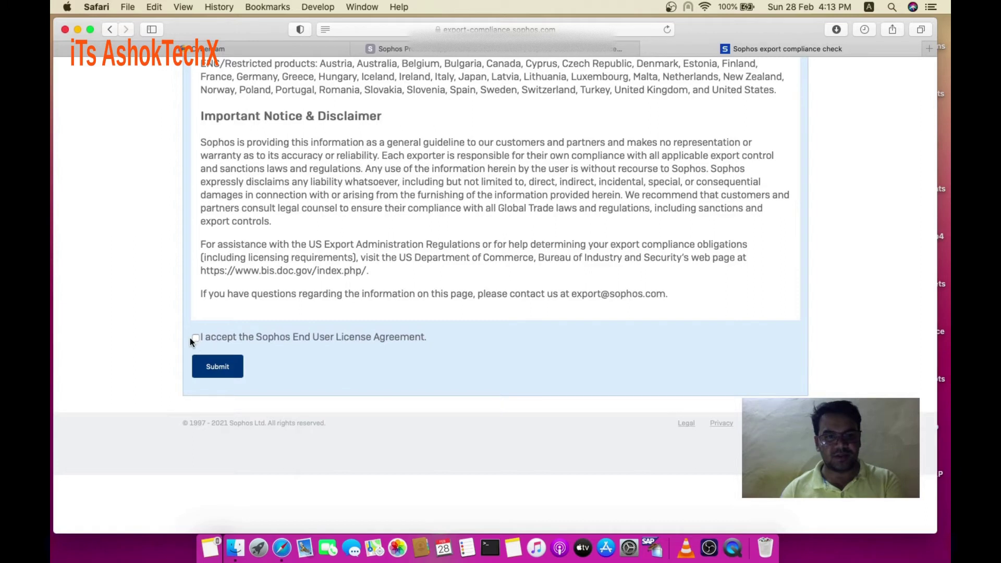
pyautogui.click(194, 339)
pyautogui.click(320, 49)
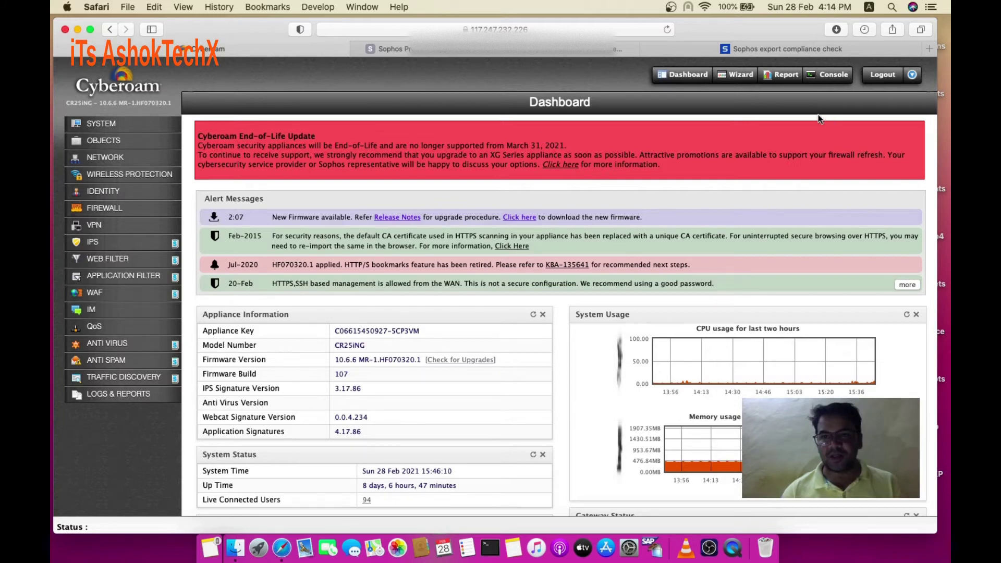
# Step: View the installed firmware list in System > Maintenance > Firmware, closing the 10.6.3 MR-2 upload dialog
pyautogui.click(116, 124)
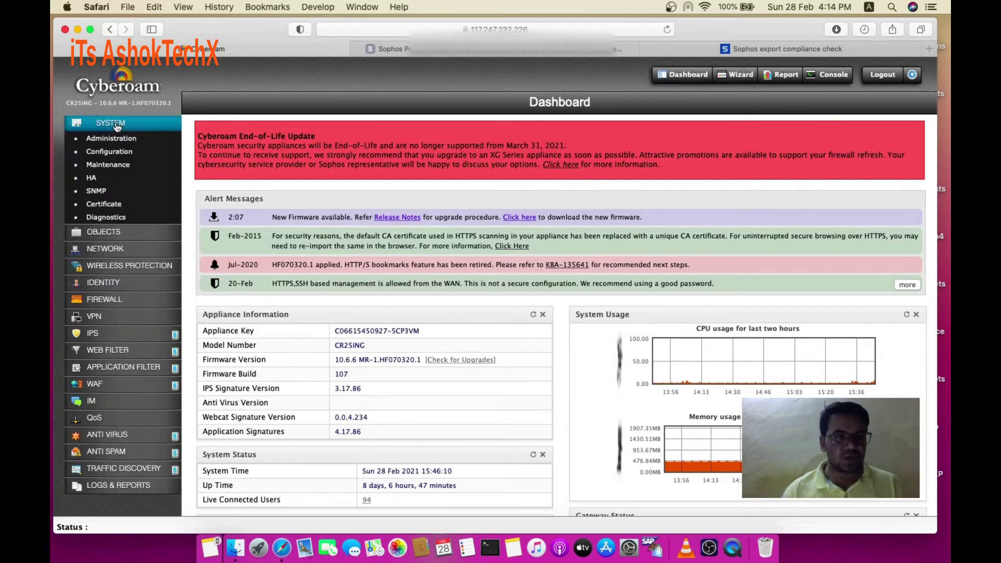
pyautogui.click(110, 165)
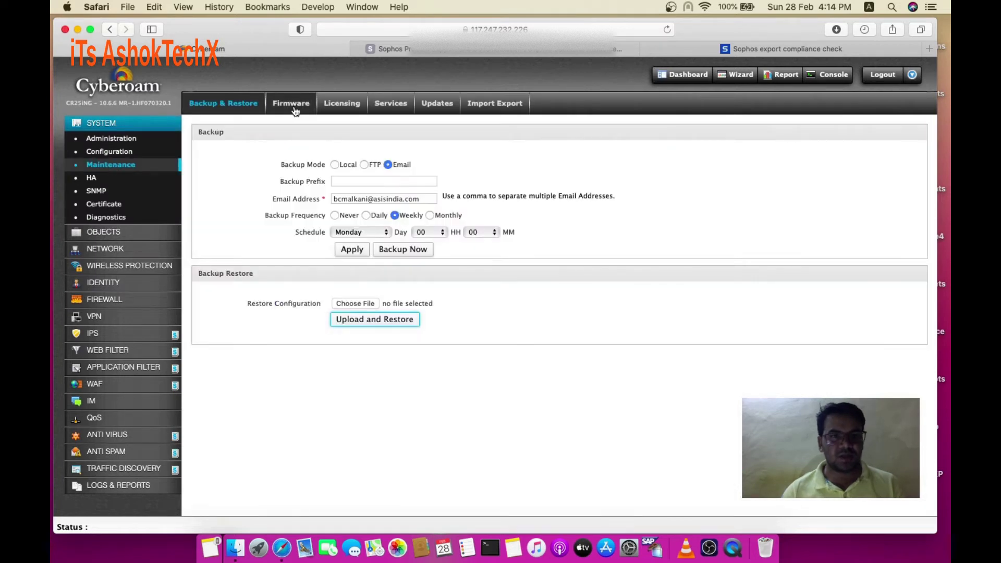
pyautogui.click(291, 105)
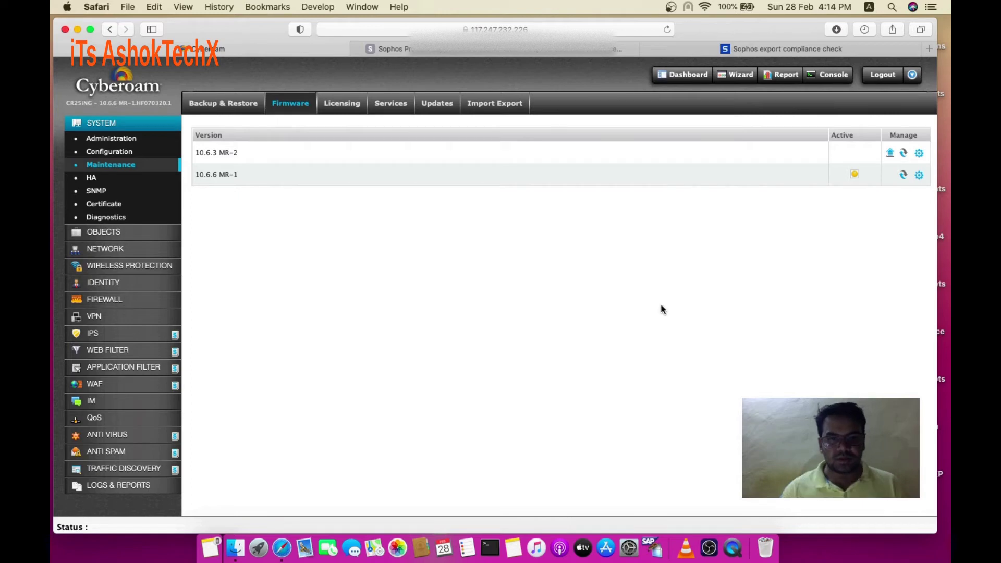
pyautogui.click(890, 154)
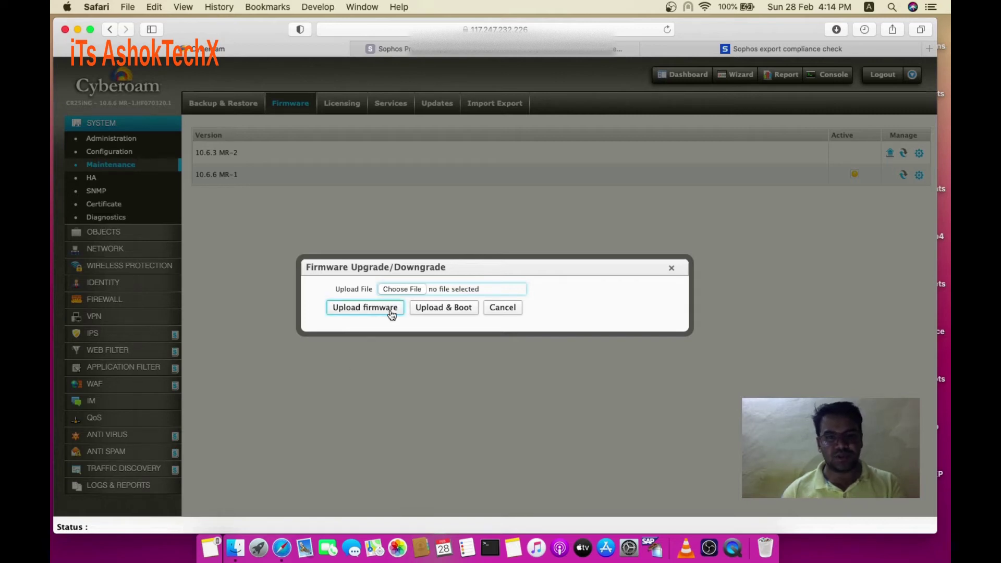
pyautogui.click(675, 271)
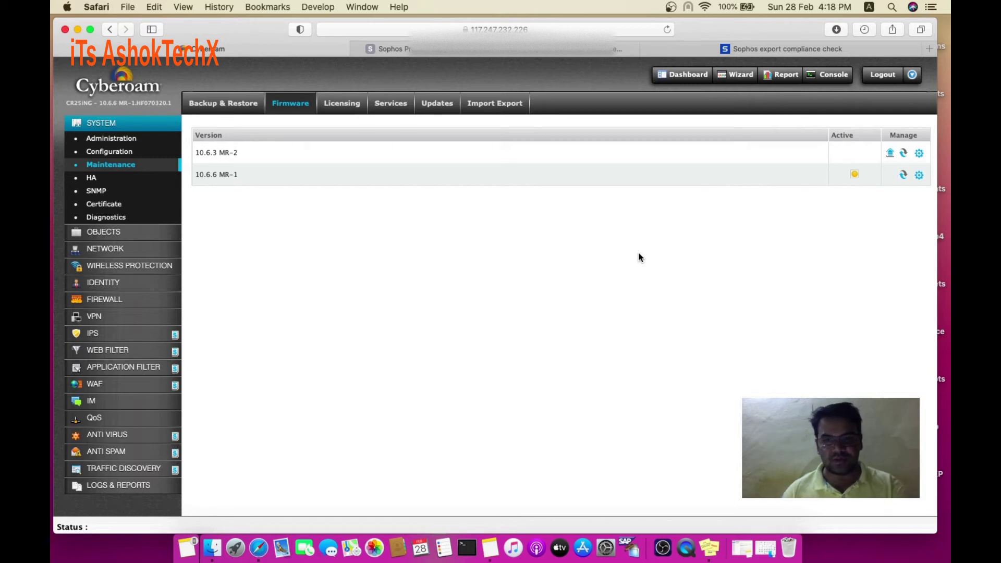
# Step: Run ping 172.16.16.16 in Terminal, getting only timeouts, then minimize the window
pyautogui.click(467, 548)
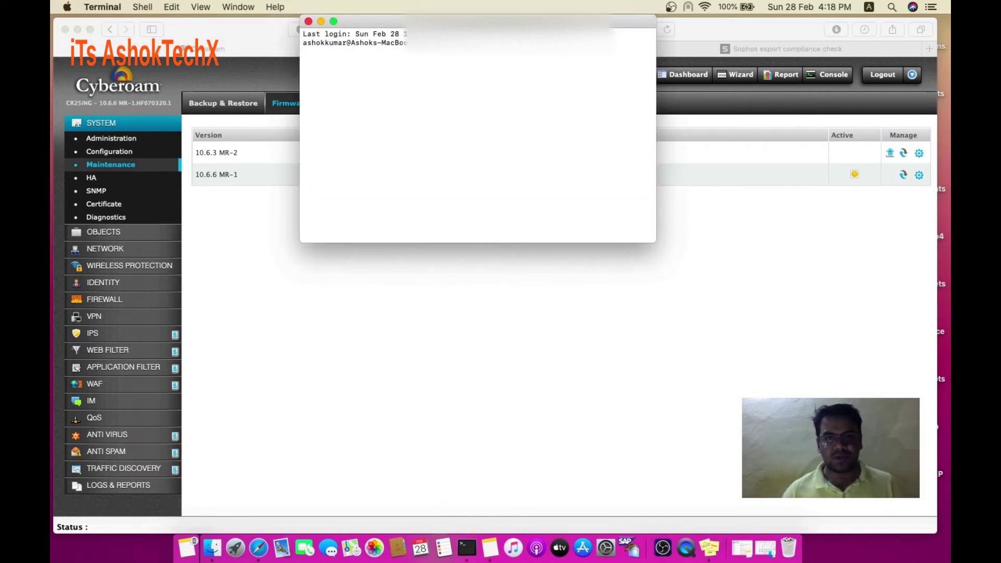
pyautogui.moveTo(517, 27); pyautogui.dragTo(657, 114)
pyautogui.write('ping 172')
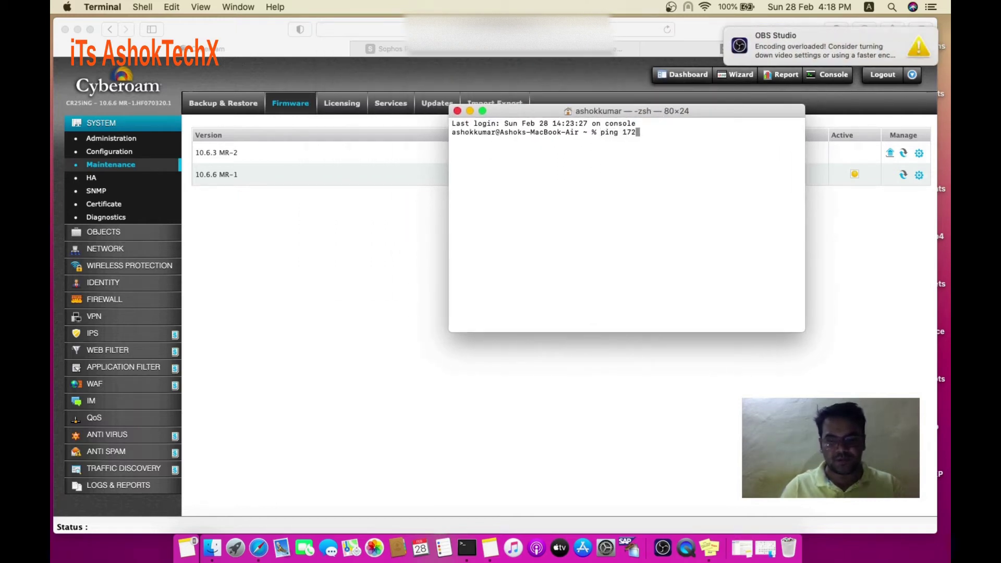
pyautogui.write('.16.16.16')
pyautogui.press('Return')
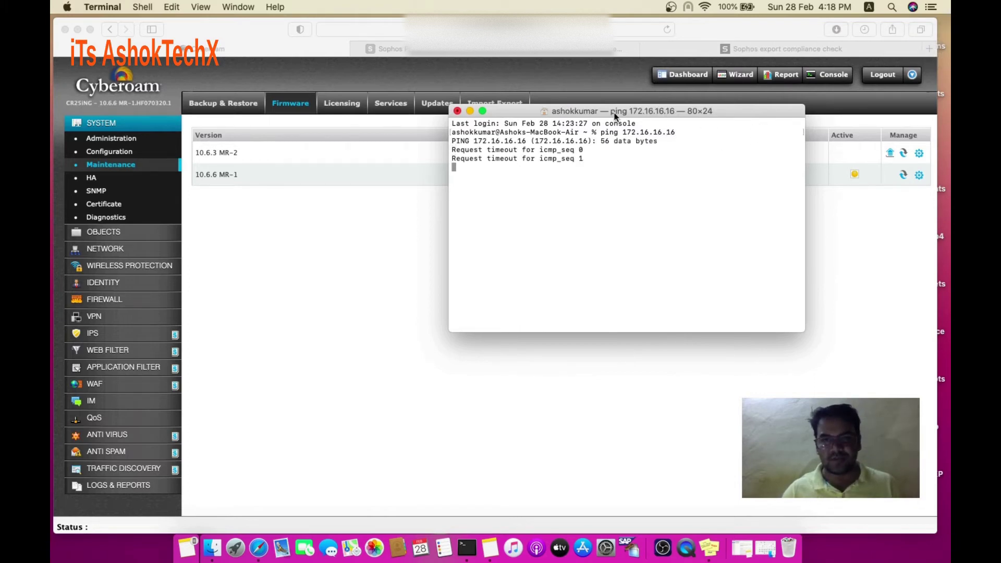
pyautogui.click(471, 112)
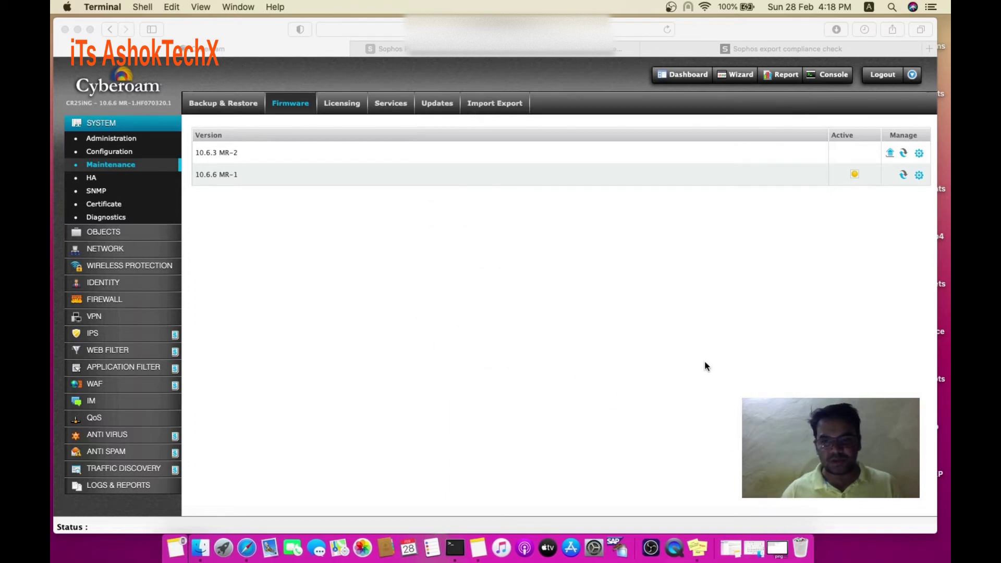
# Step: Add the line 'Change your Ip address with 172.16.16.16' to the Stickies note
pyautogui.click(698, 548)
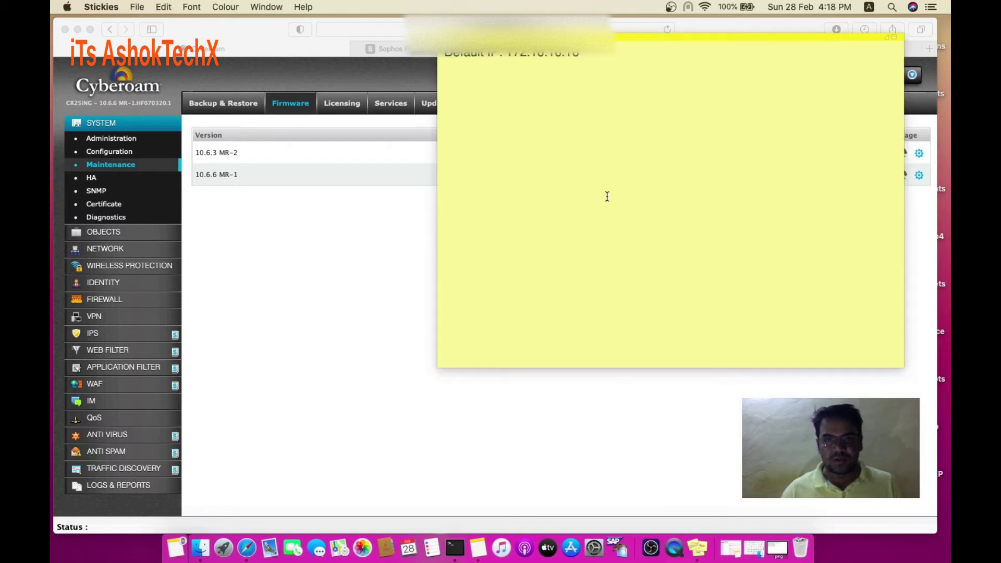
pyautogui.moveTo(600, 61); pyautogui.dragTo(464, 59)
pyautogui.click(495, 66)
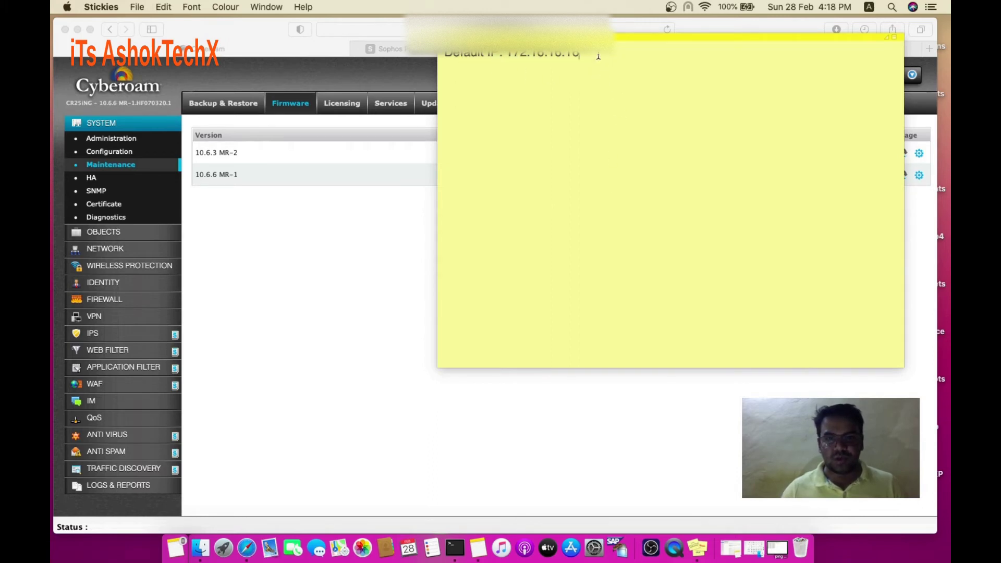
pyautogui.press('Return')
pyautogui.press('Return')
pyautogui.press('Return')
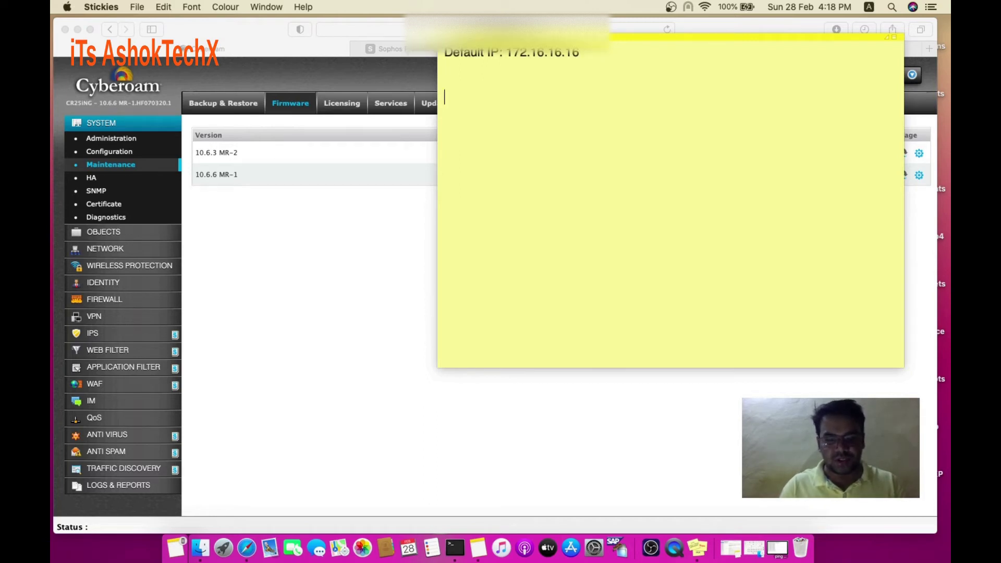
pyautogui.write('Change ')
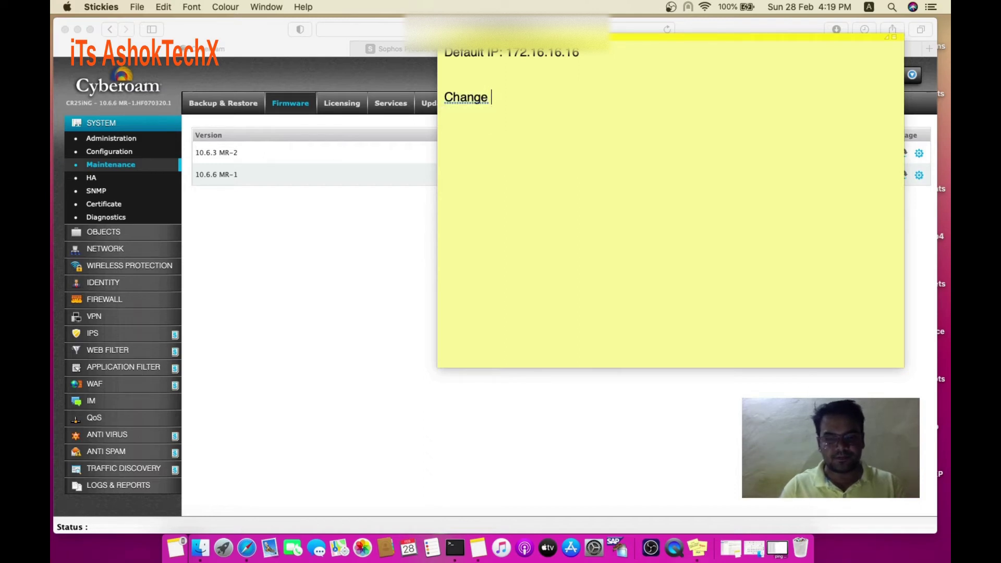
pyautogui.write(' your Ip address with 172.16.16.16')
pyautogui.press('Return')
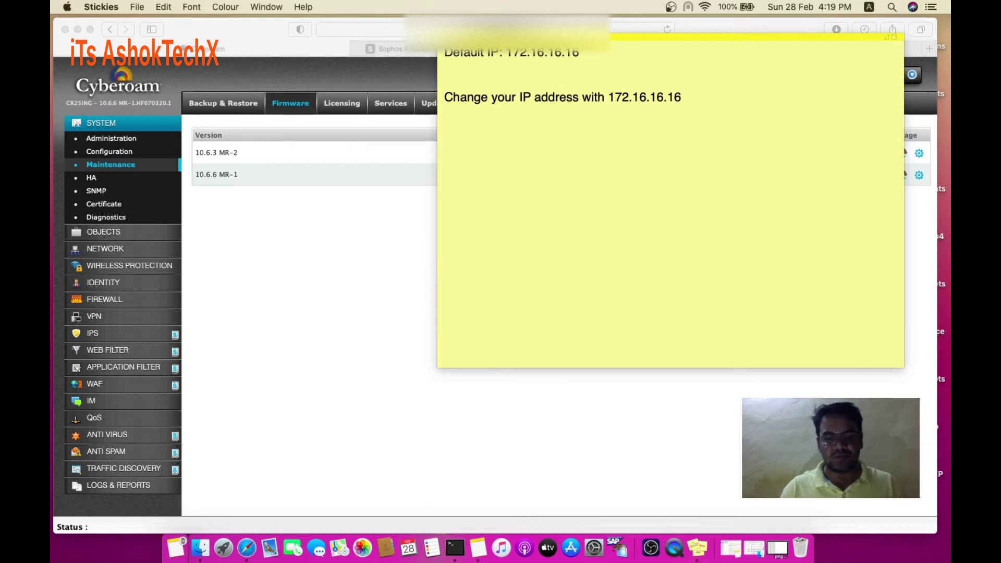
# Step: Add lines for IP 172.16.16.2/255, subnet mask 255.255.255.0 and gateway 172.16.16.16
pyautogui.write('IP')
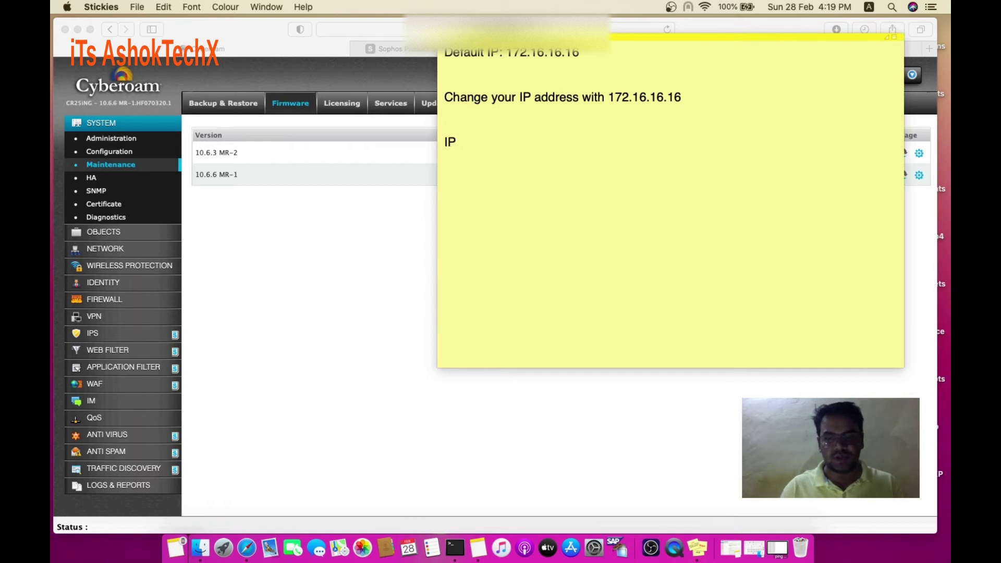
pyautogui.write(': ')
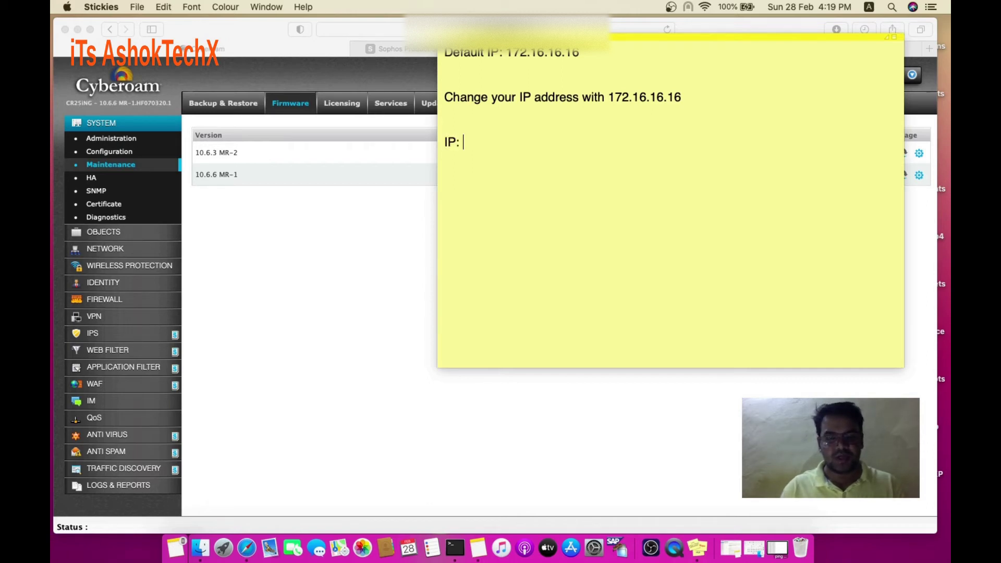
pyautogui.write('172.16.')
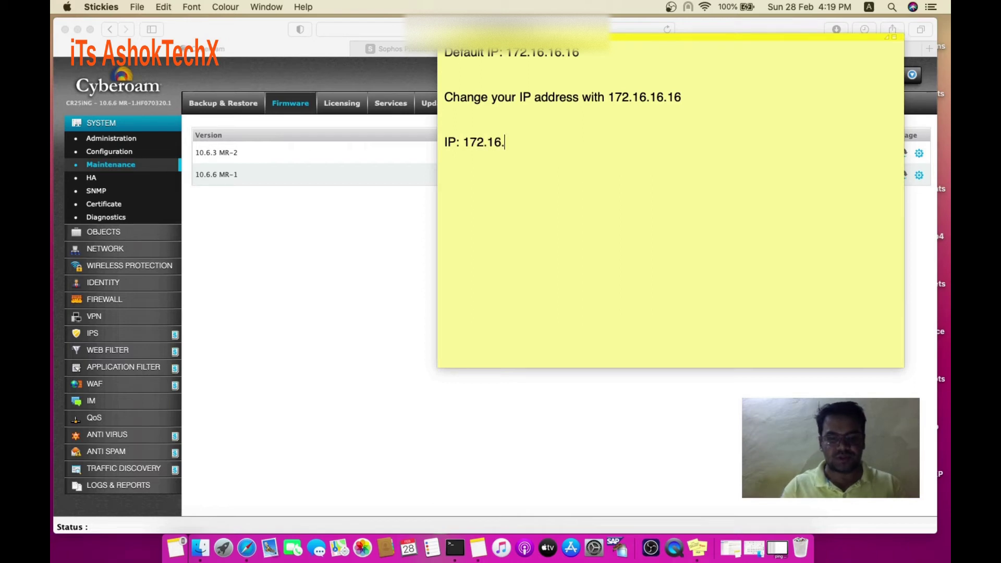
pyautogui.write('16.')
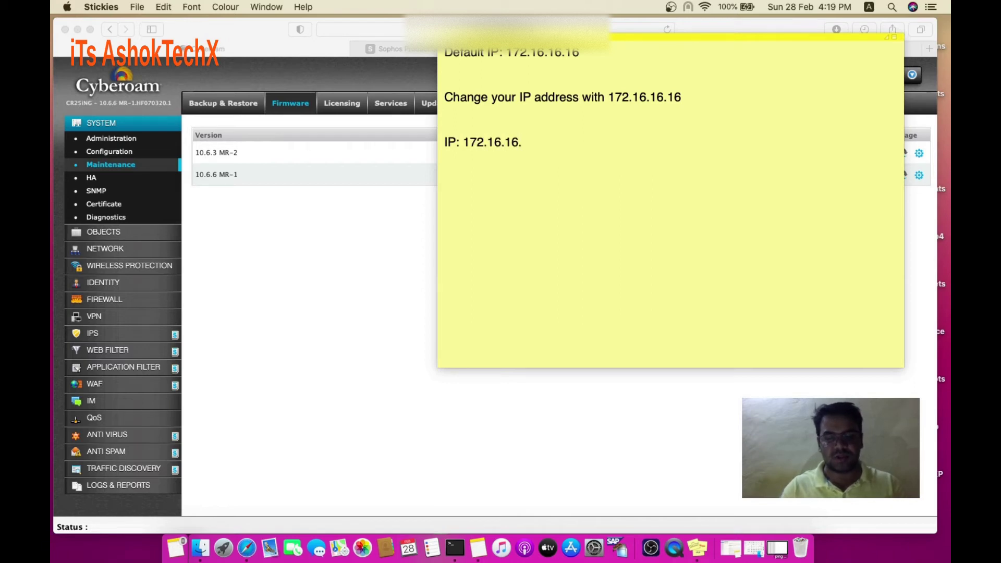
pyautogui.write('2')
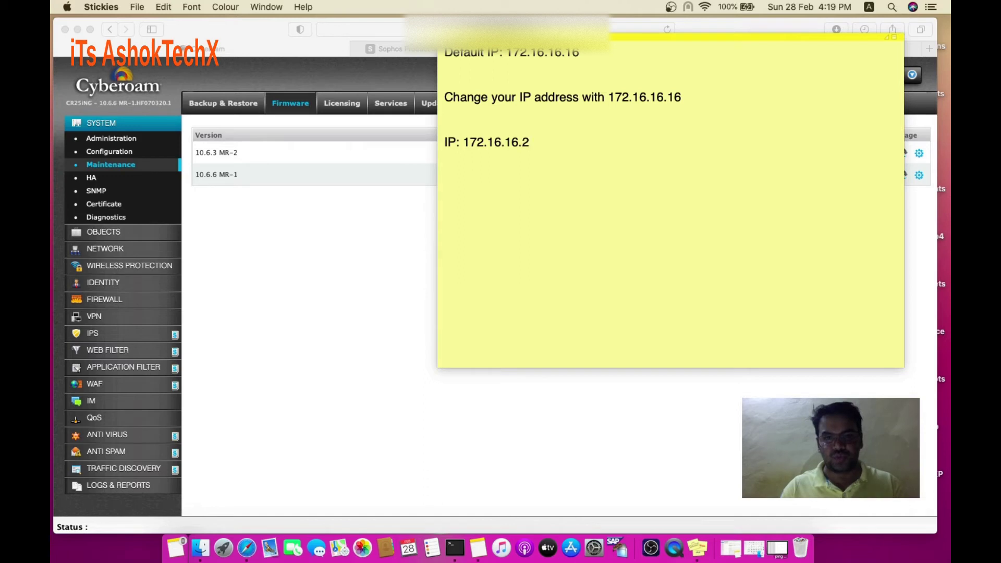
pyautogui.write('\\')
pyautogui.press('BackSpace')
pyautogui.write('/')
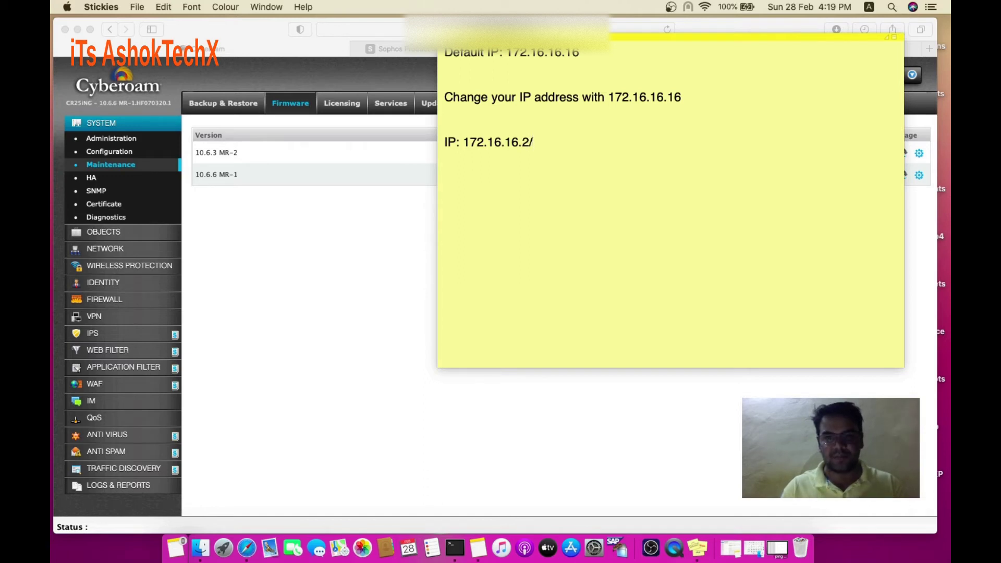
pyautogui.write('255')
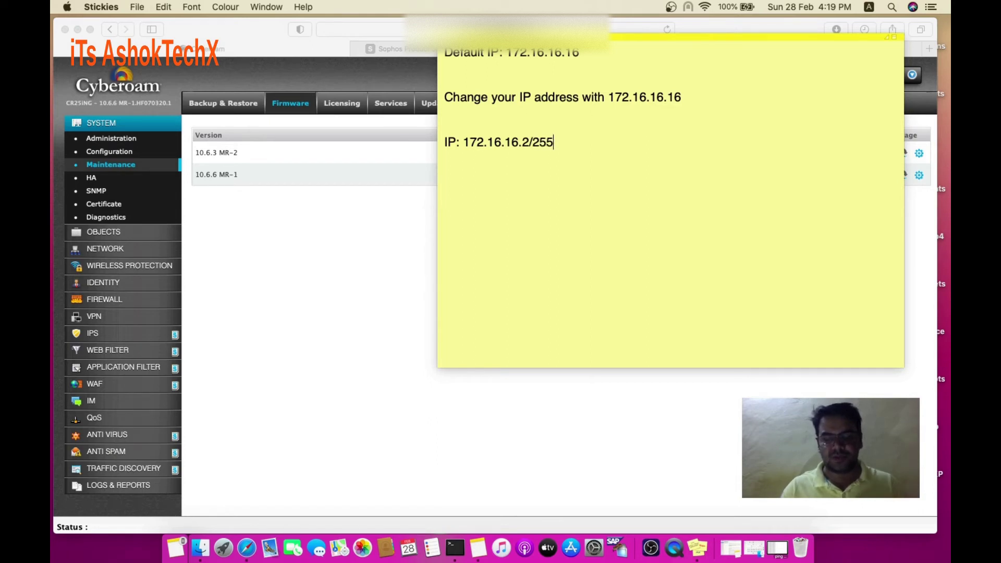
pyautogui.press('Return')
pyautogui.write('su')
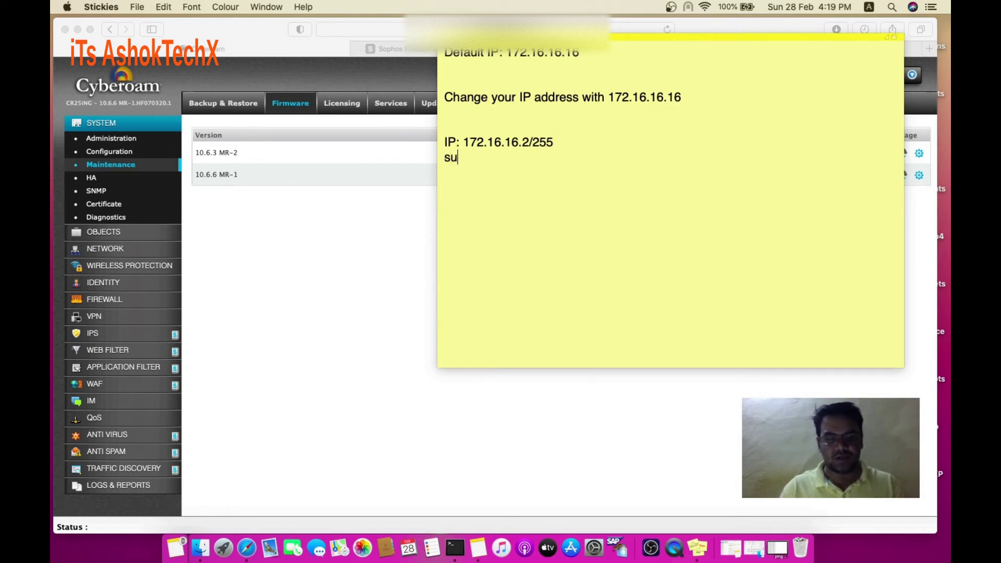
pyautogui.write('b')
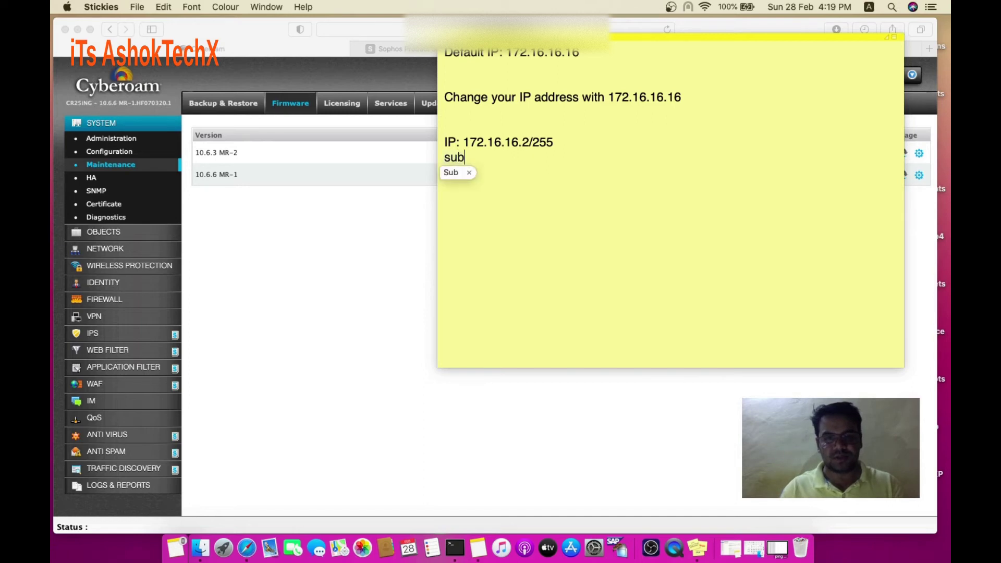
pyautogui.write('net mas')
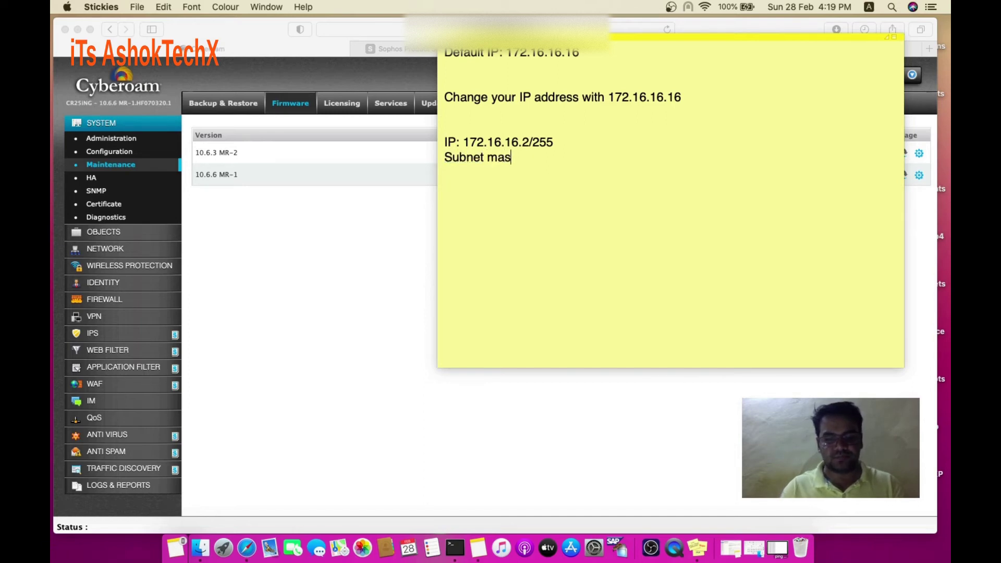
pyautogui.write('k: 255.255')
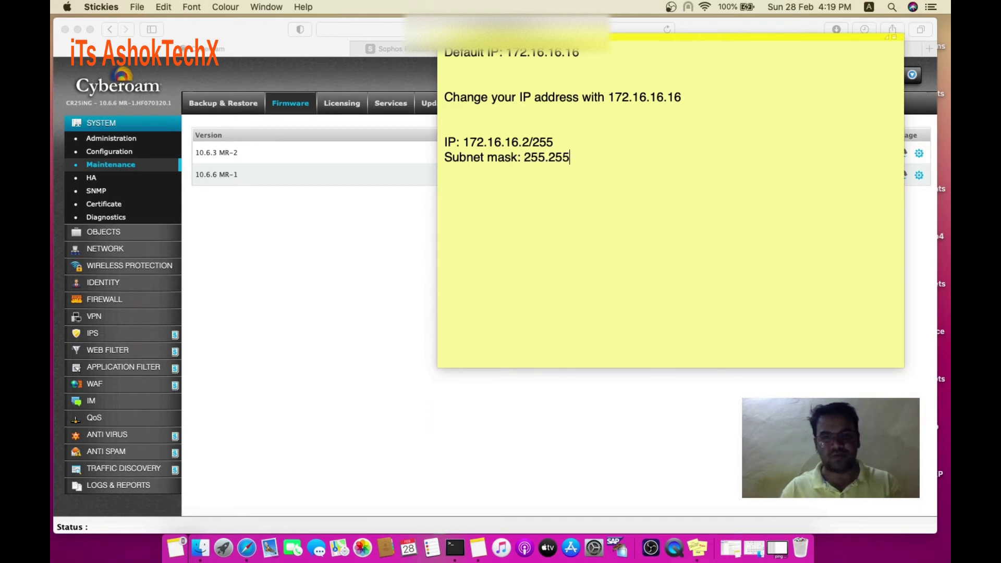
pyautogui.write('.255.0')
pyautogui.press('Return')
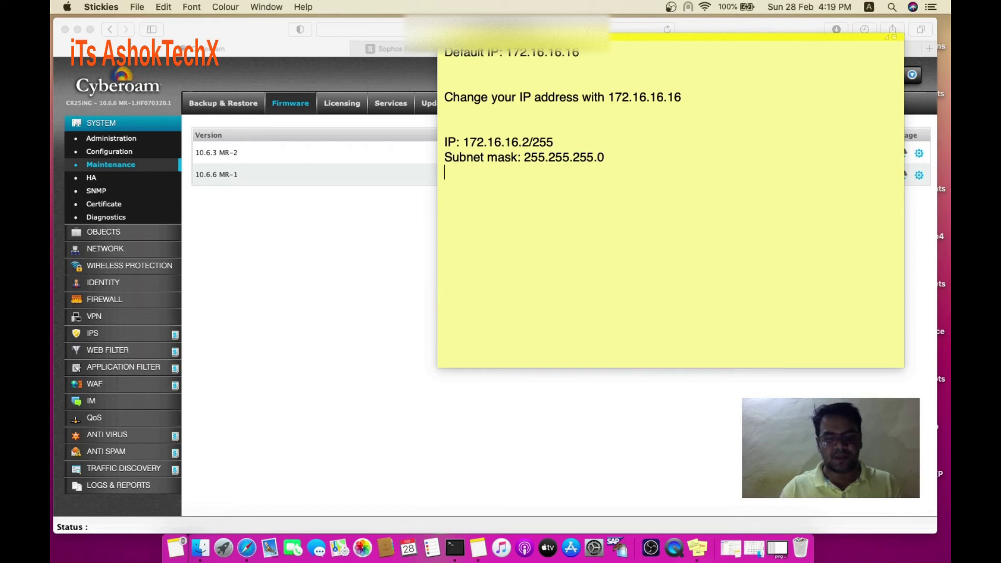
pyautogui.write('getw')
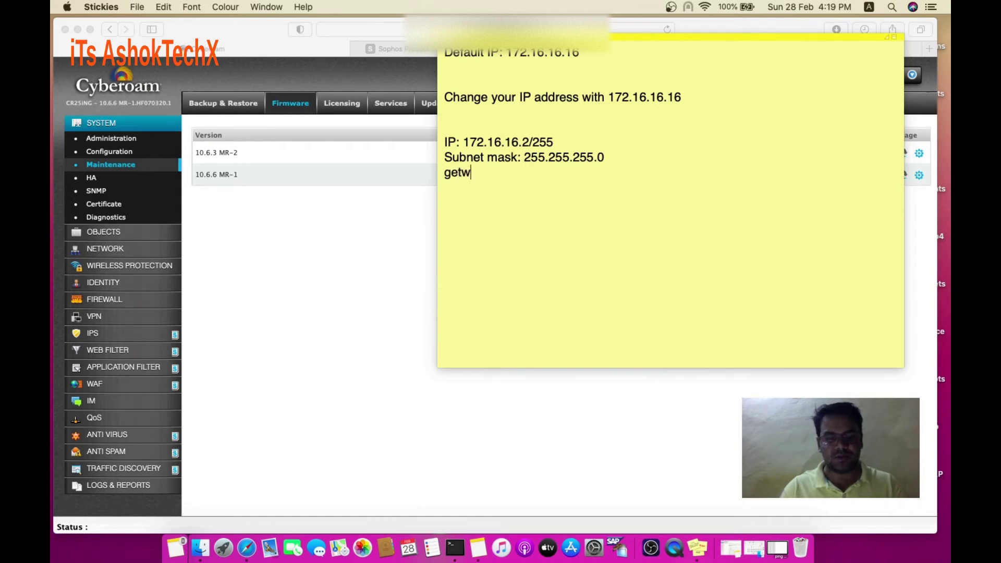
pyautogui.write('ay: ')
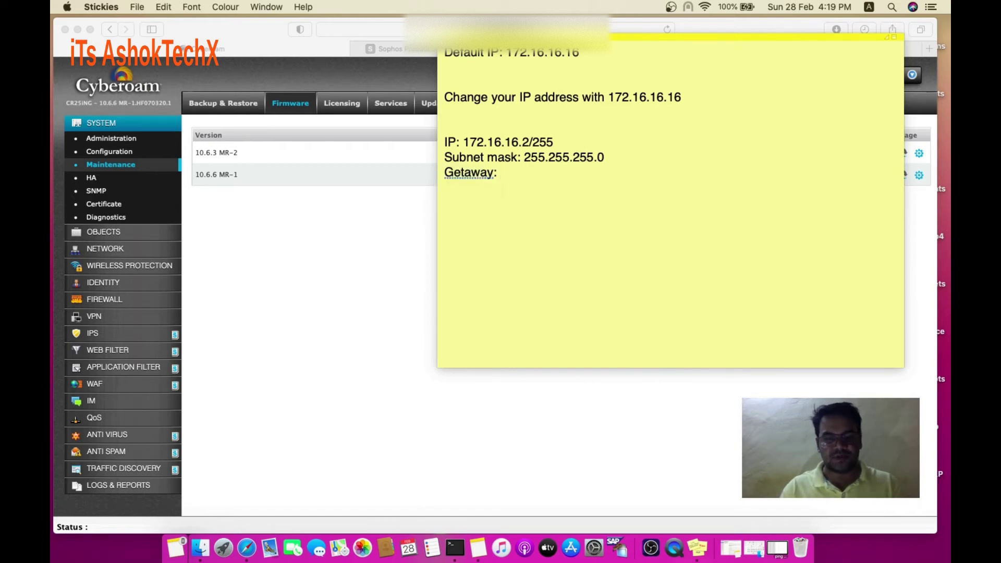
pyautogui.write('172.16.1')
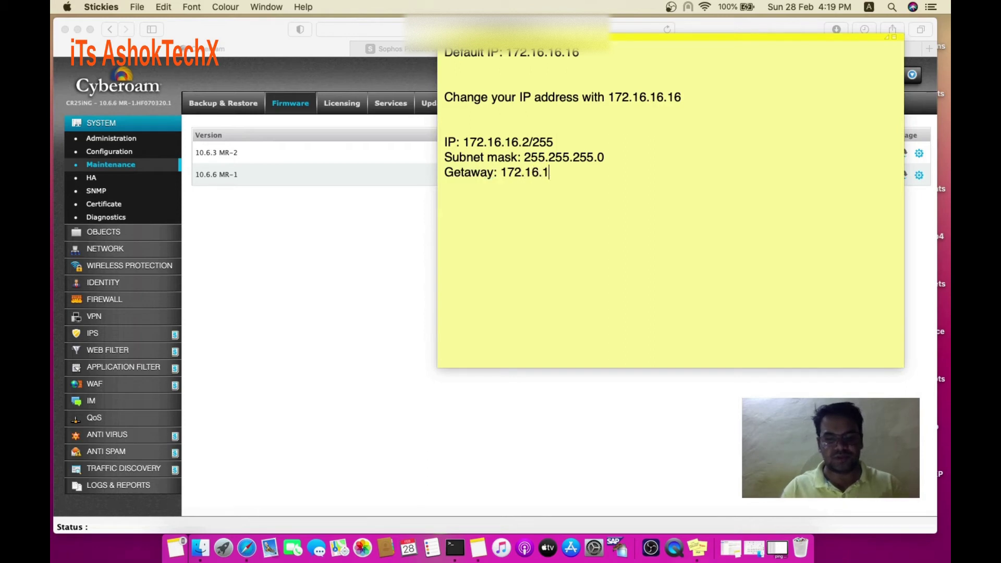
pyautogui.write('6.16')
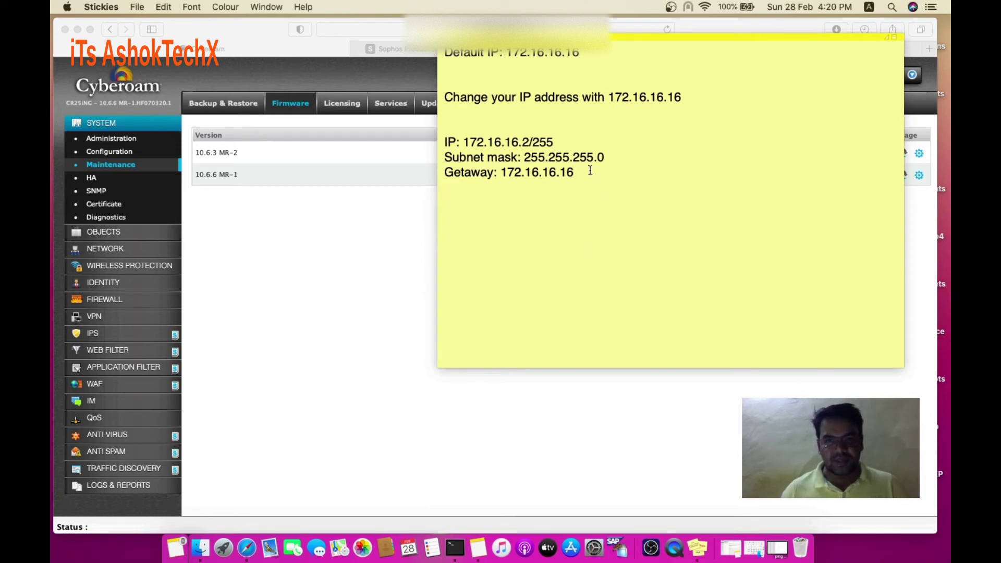
pyautogui.moveTo(590, 171); pyautogui.dragTo(444, 139)
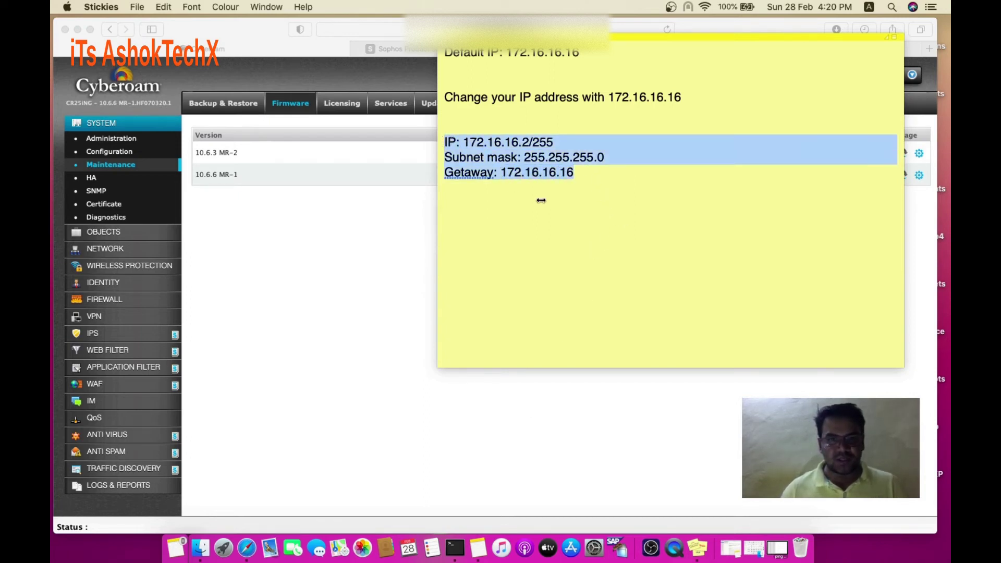
pyautogui.click(586, 177)
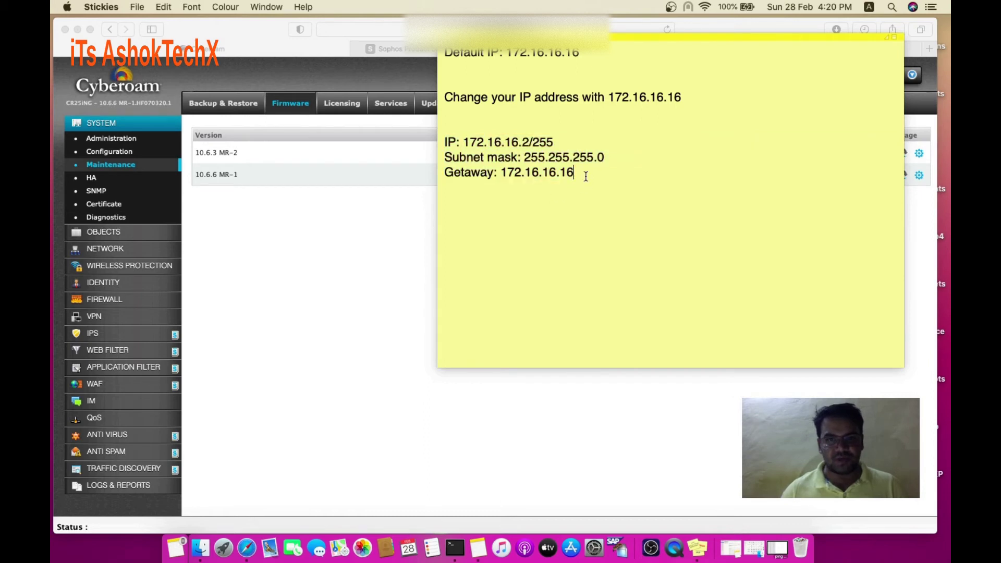
pyautogui.press('Return')
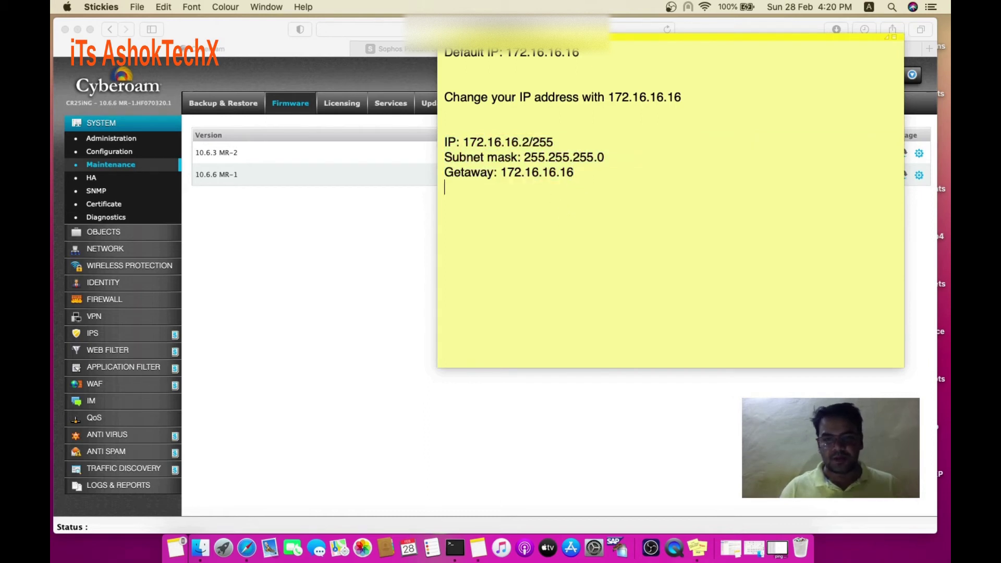
pyautogui.write('htt')
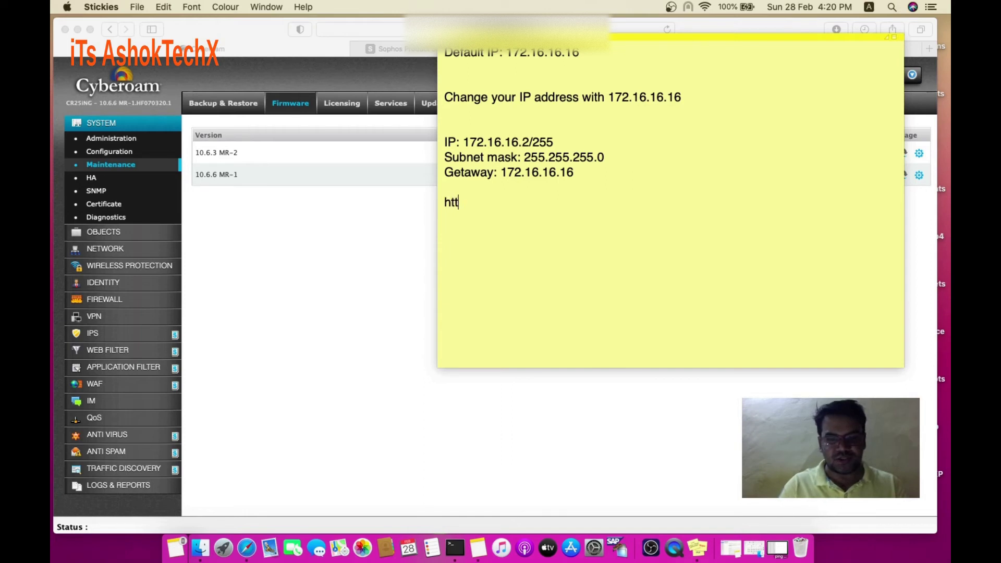
pyautogui.write('ps://')
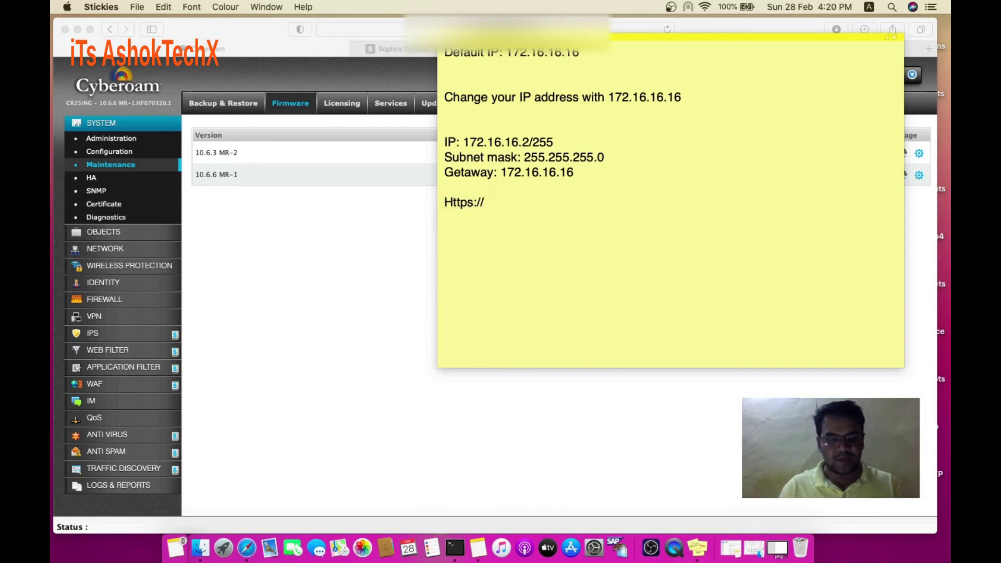
pyautogui.write('172.16.16.16:4444')
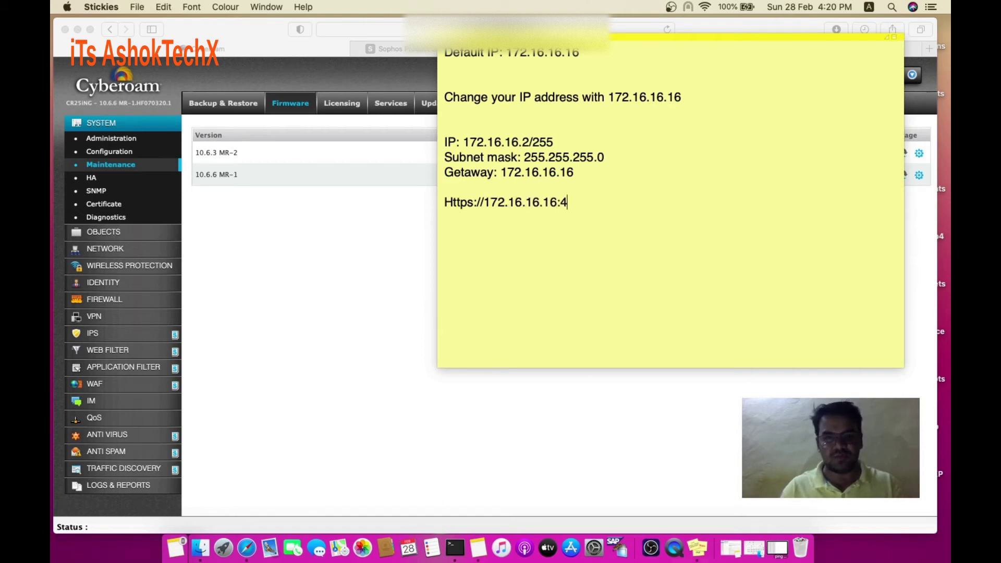
pyautogui.moveTo(587, 204); pyautogui.dragTo(444, 205)
pyautogui.click(594, 205)
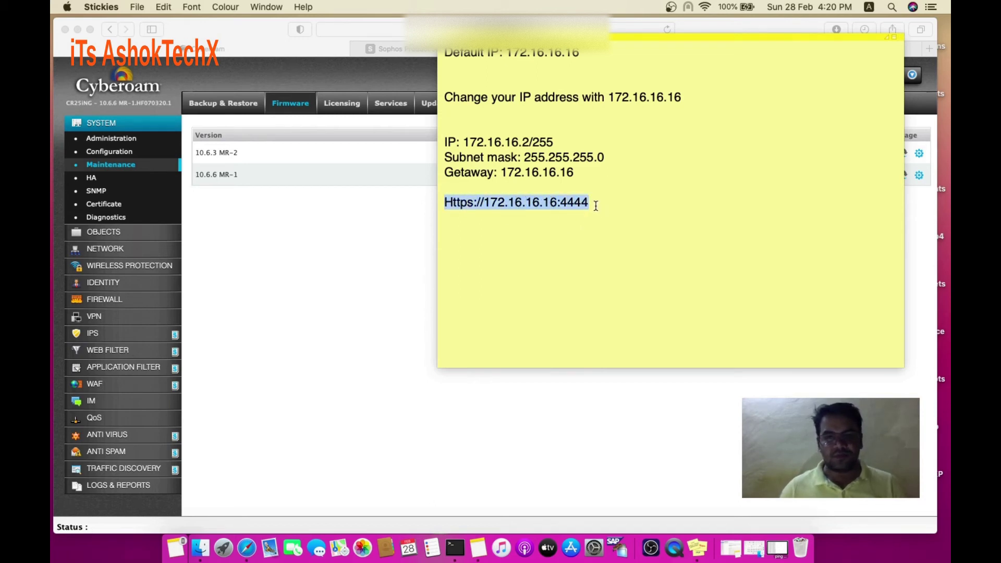
pyautogui.moveTo(594, 205); pyautogui.dragTo(444, 205)
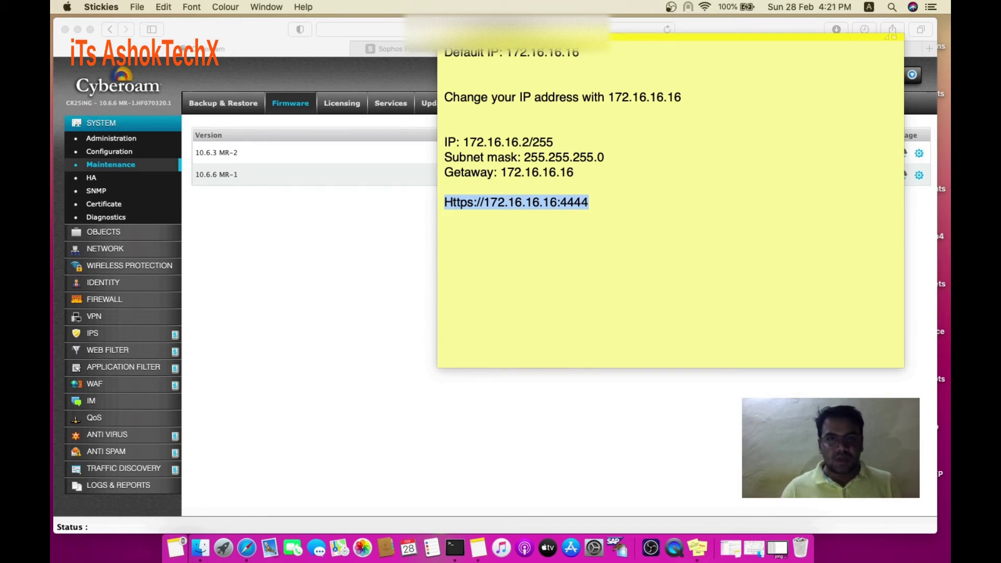
# Step: Return to the Cyberoam firmware page in Safari and log out of the console
pyautogui.click(697, 553)
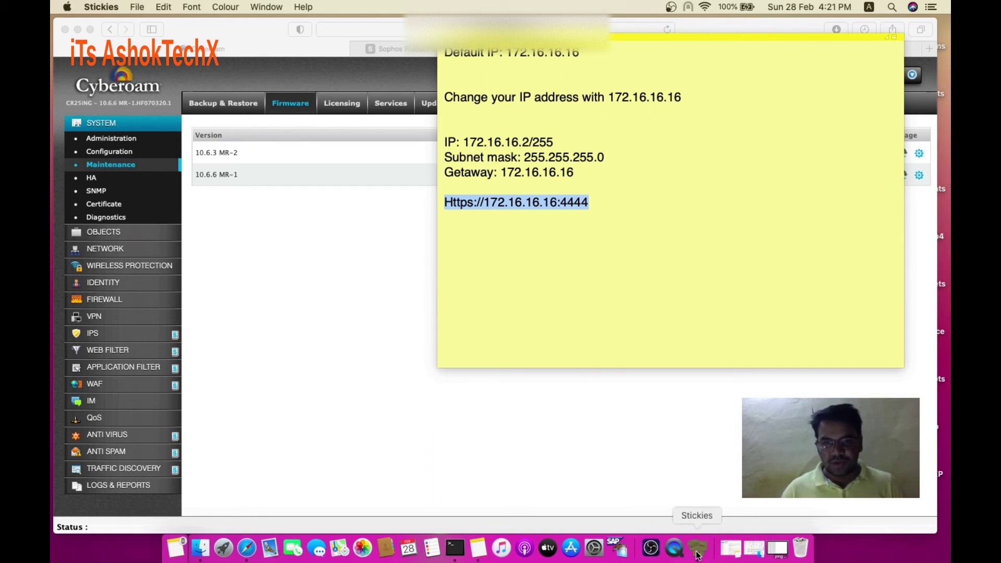
pyautogui.click(679, 471)
pyautogui.click(886, 75)
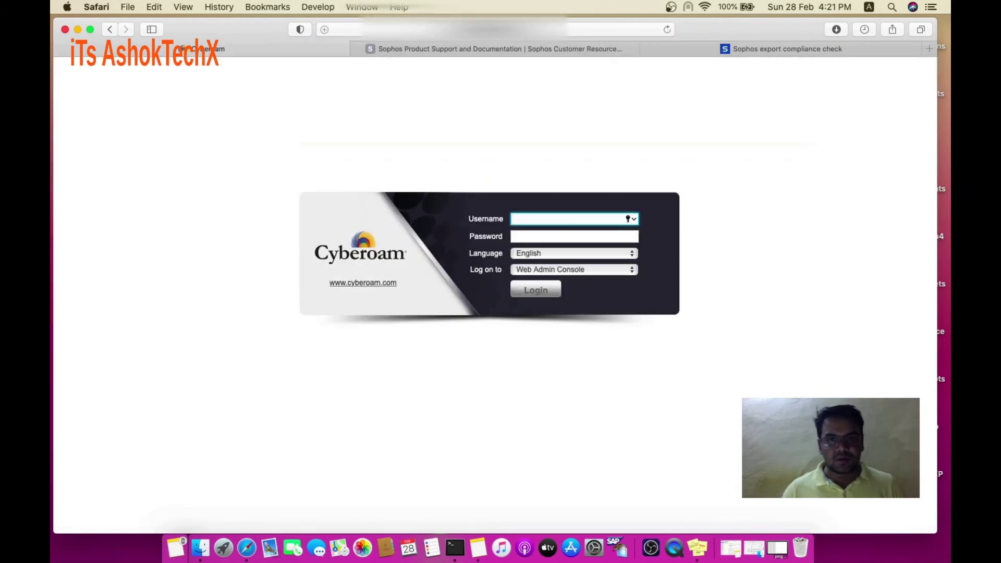
# Step: Strip /corporate/webpages/login.jsp from the URL and load the firewall address on port 4433
pyautogui.click(522, 28)
pyautogui.write('https')
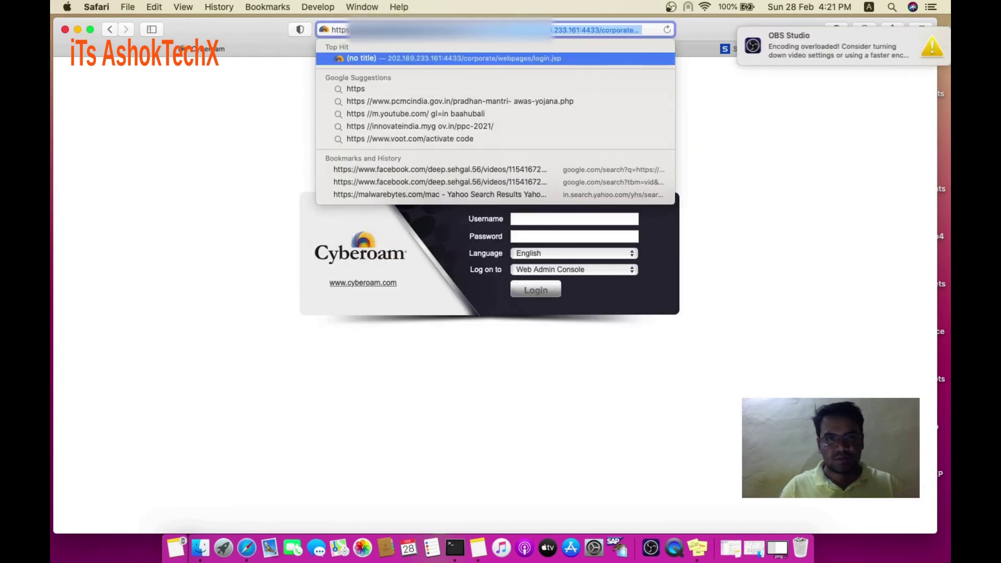
pyautogui.press('Return')
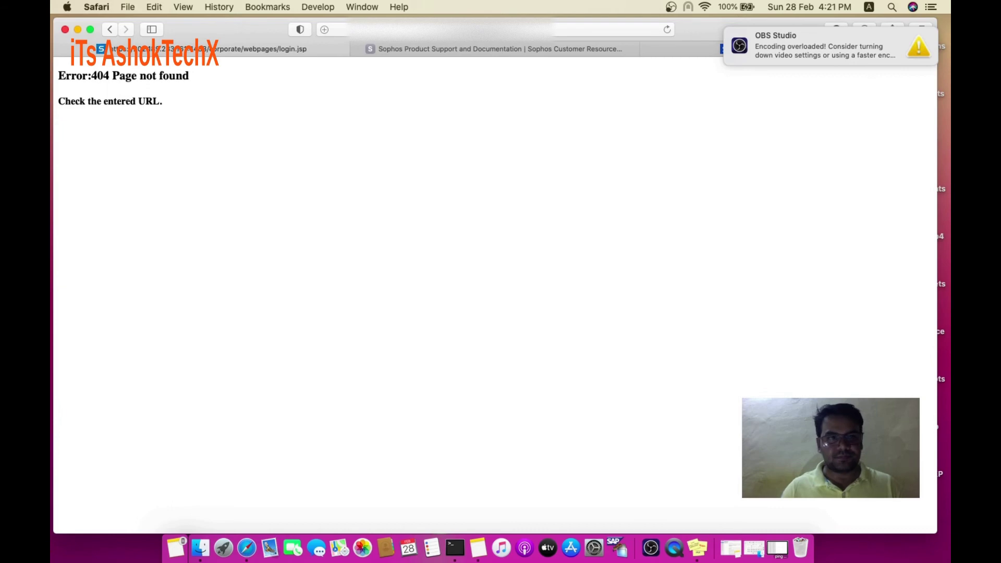
pyautogui.press('super+l')
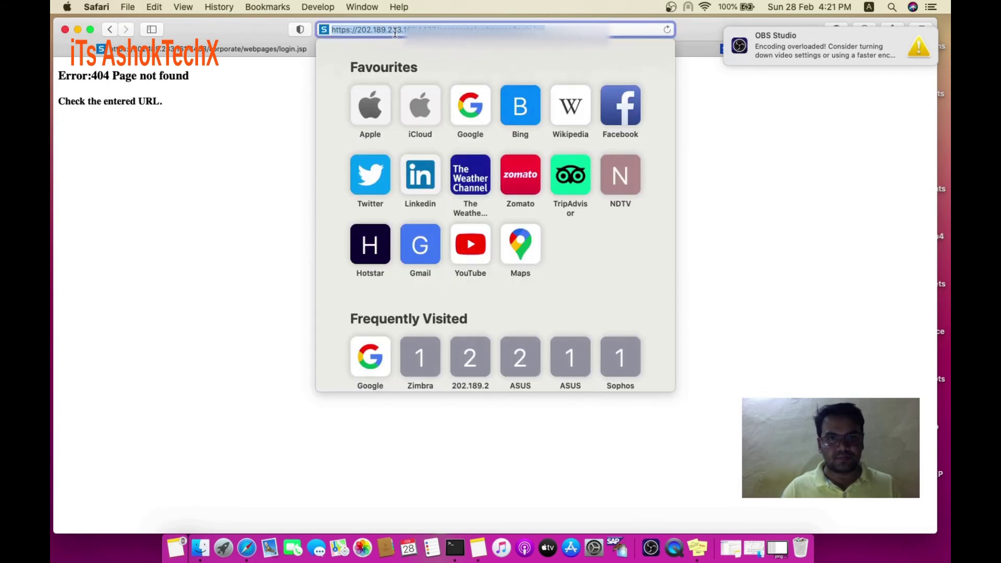
pyautogui.click(469, 31)
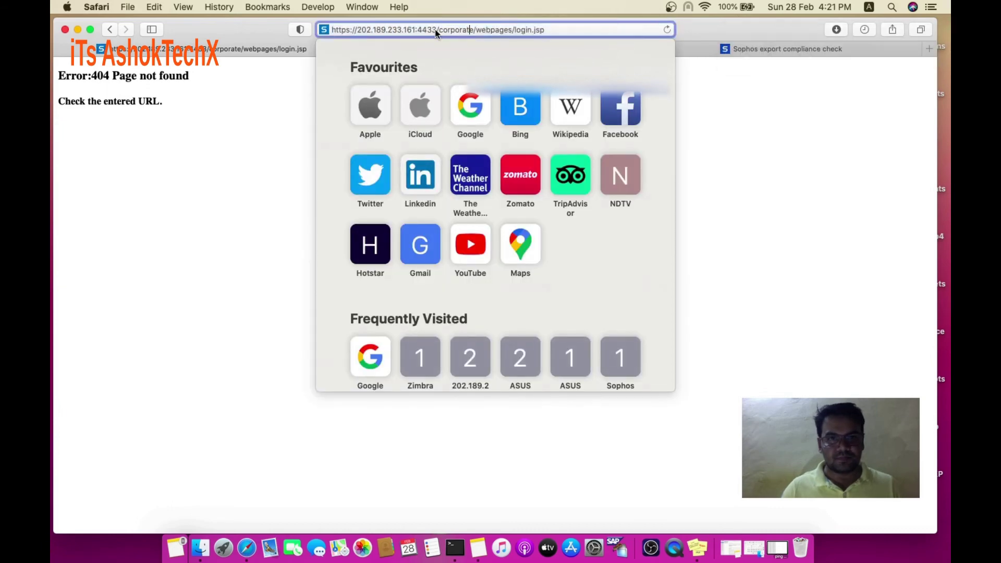
pyautogui.moveTo(435, 29); pyautogui.dragTo(574, 30)
pyautogui.press('BackSpace')
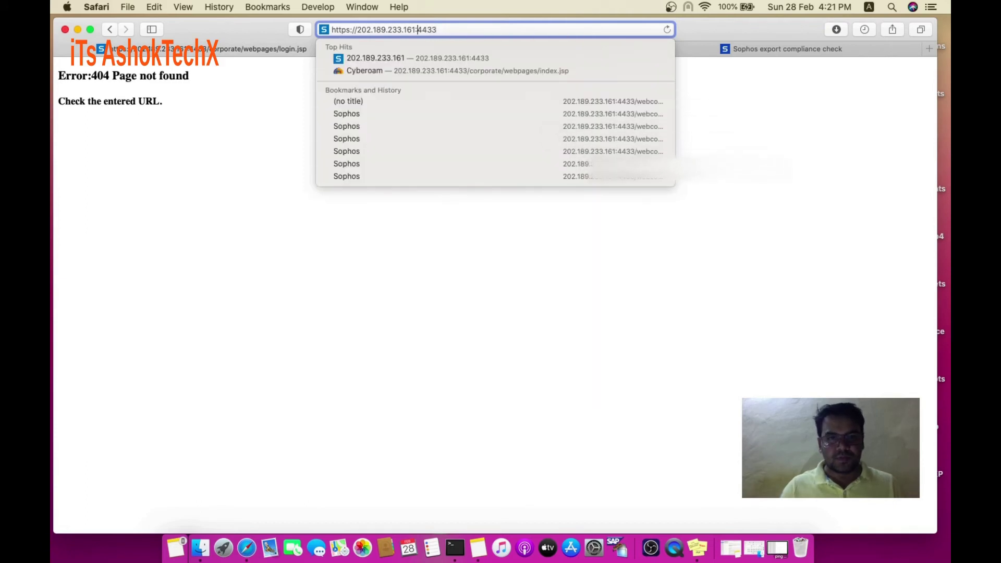
pyautogui.press('Return')
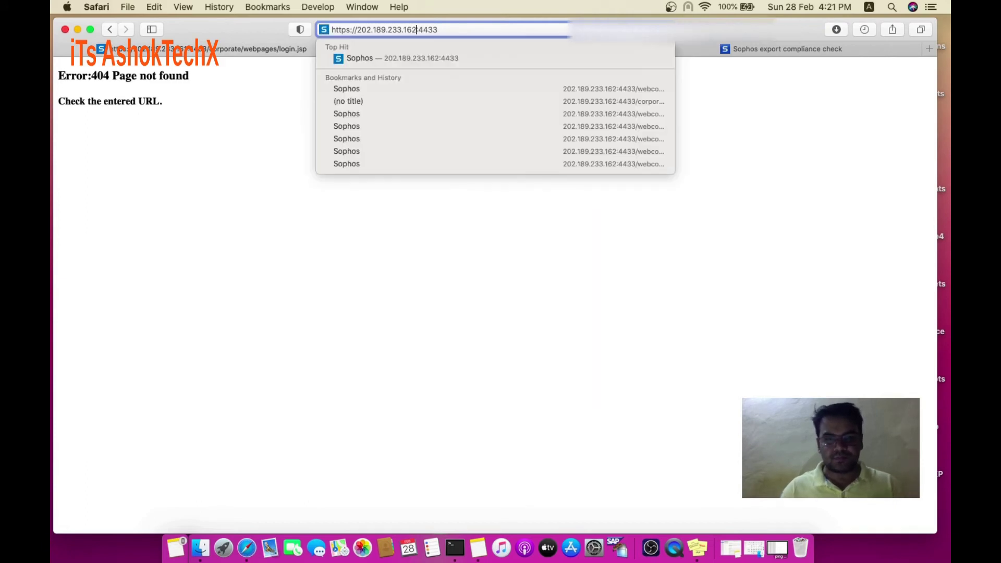
pyautogui.press('Return')
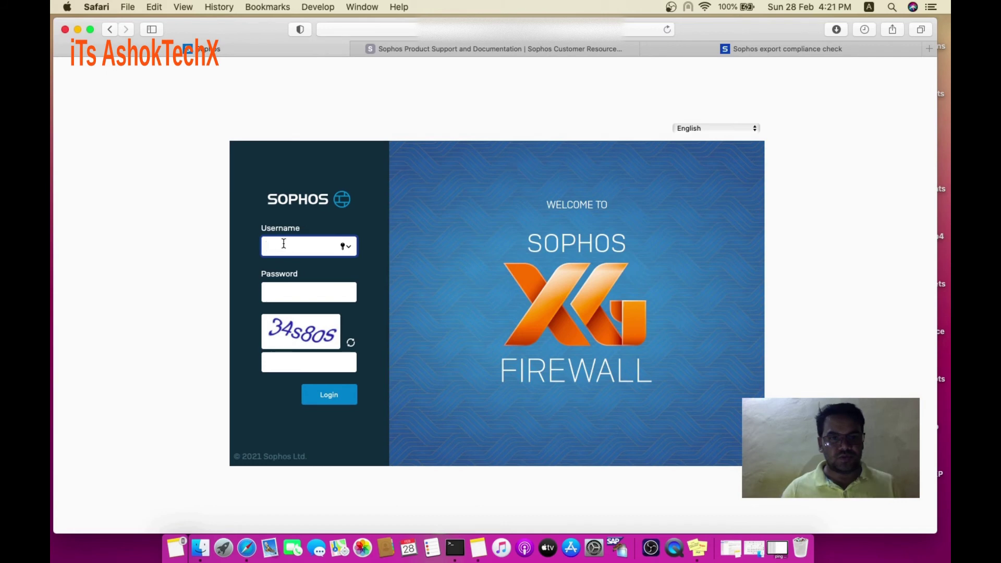
# Step: Submit a first Sophos XG login as admin with the password and captcha code
pyautogui.write('admin')
pyautogui.press('Tab')
pyautogui.write('*********')
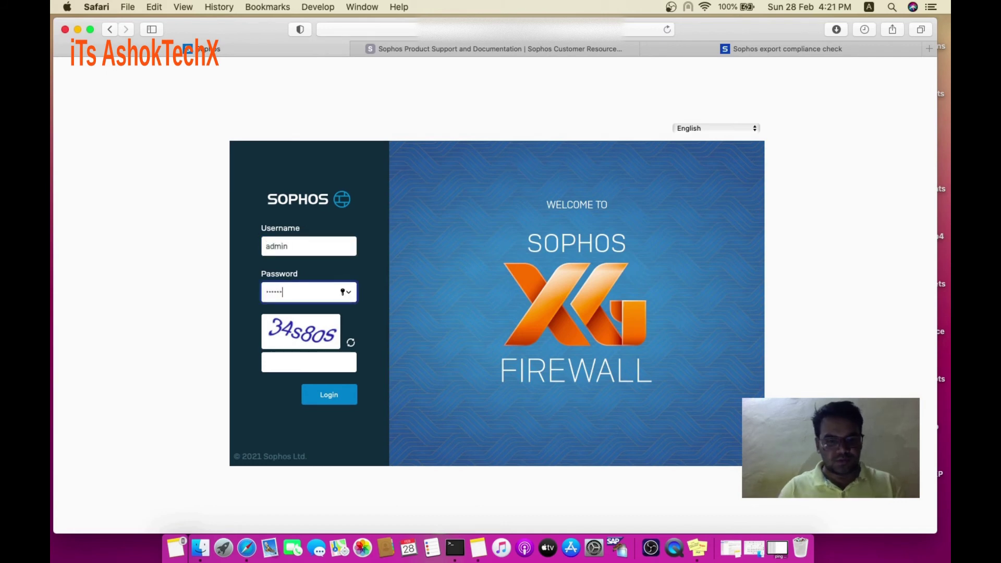
pyautogui.write('****')
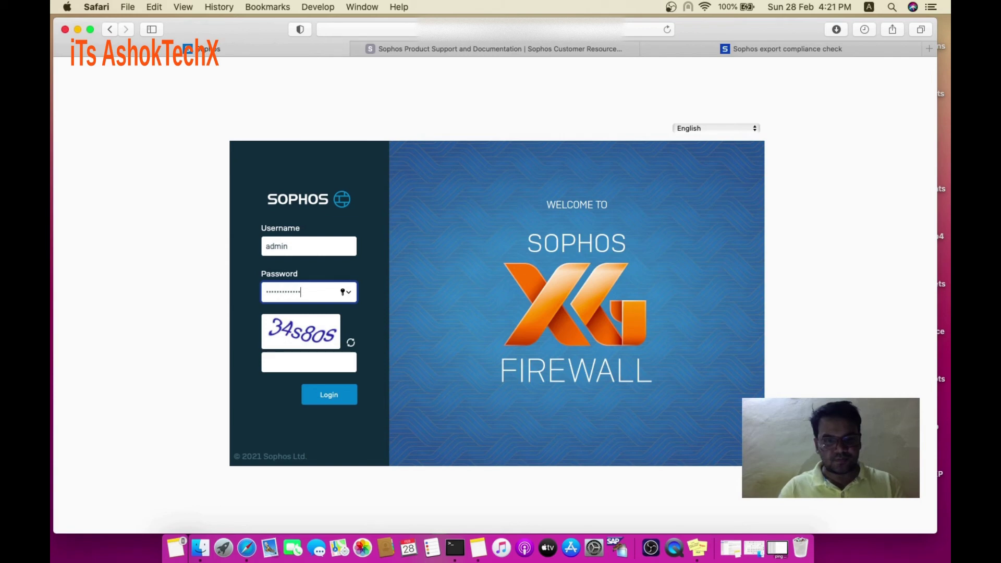
pyautogui.click(296, 362)
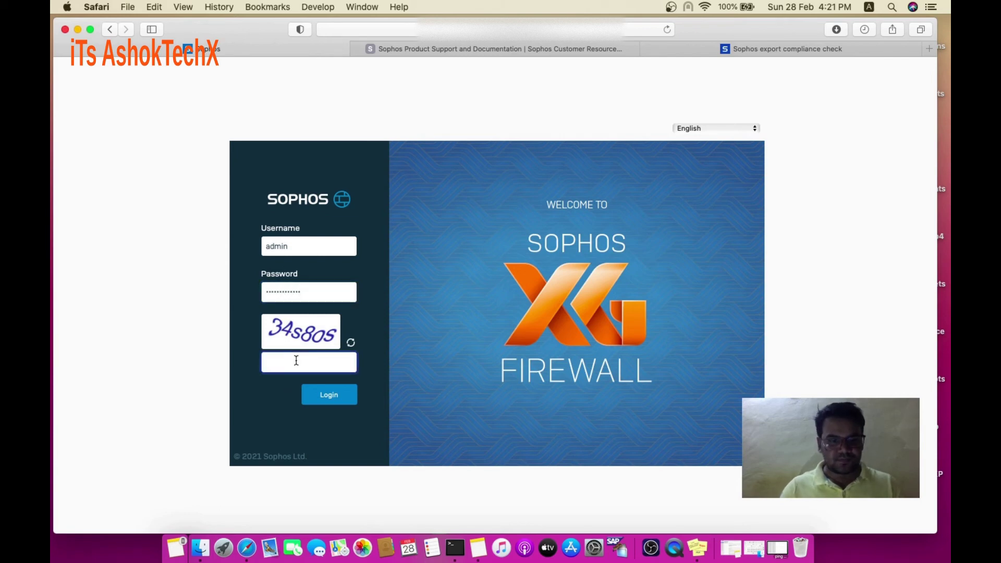
pyautogui.write('34s8')
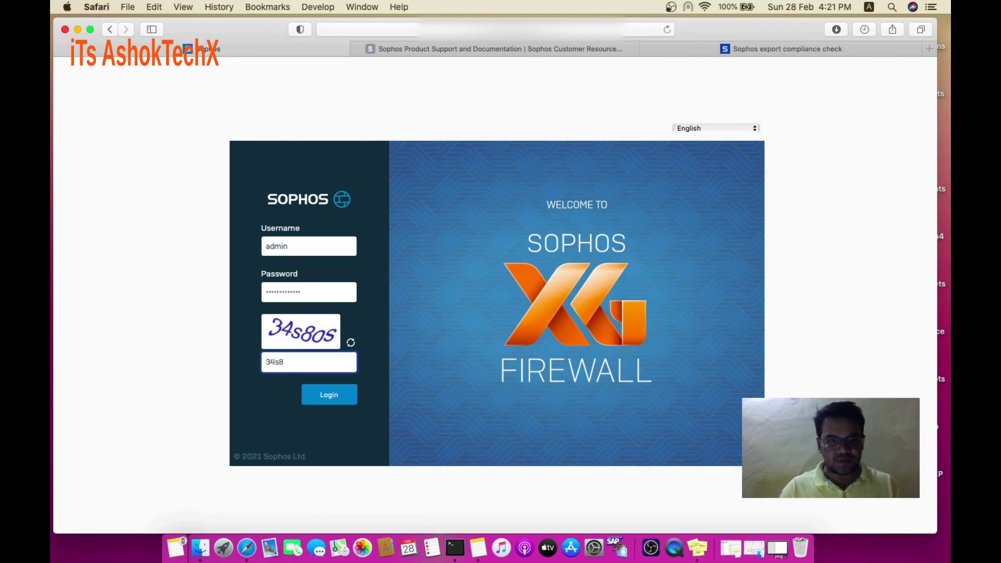
pyautogui.write('os')
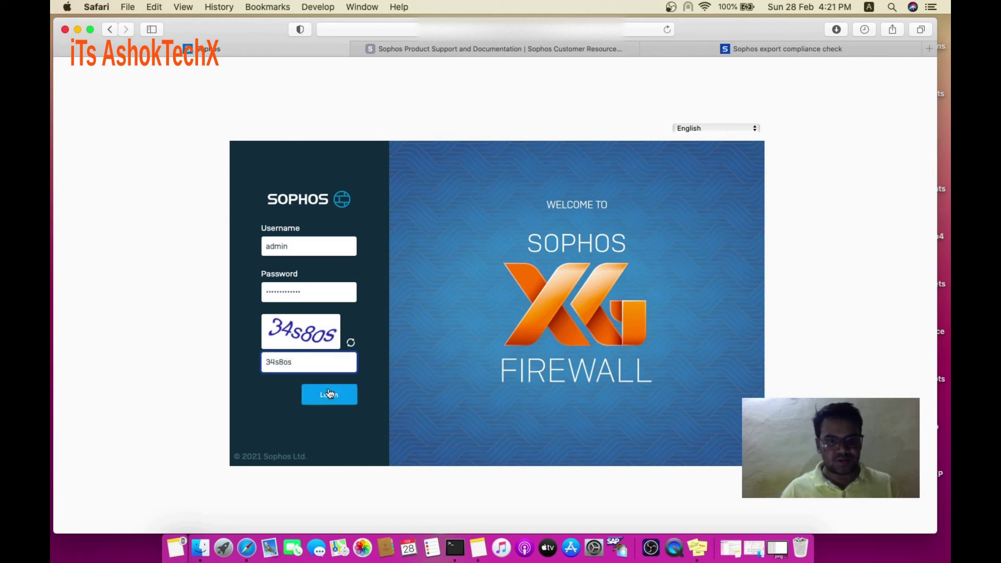
pyautogui.click(330, 402)
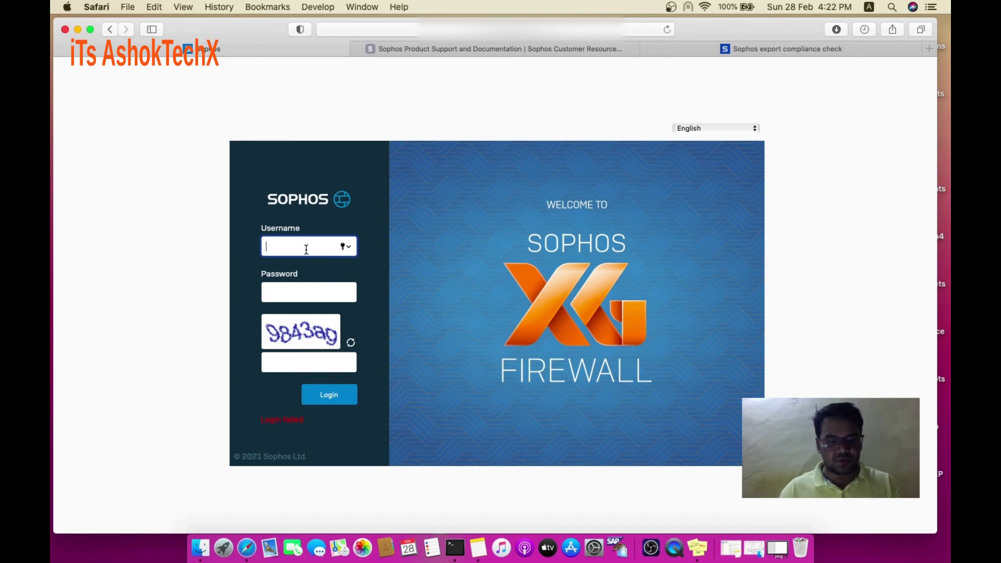
# Step: After the failed login, resubmit admin credentials with the account password and the new captcha
pyautogui.press('Tab')
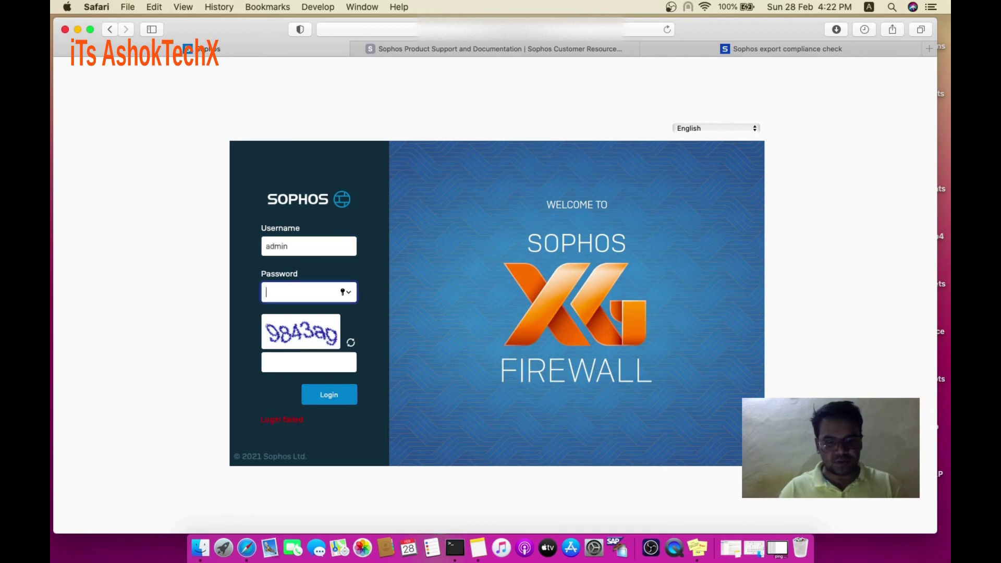
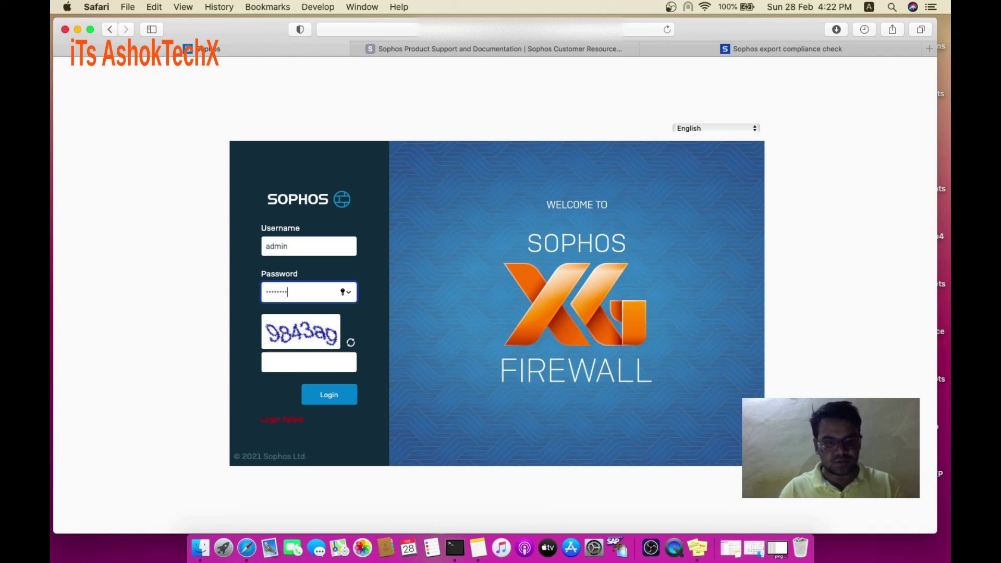
pyautogui.click(308, 362)
pyautogui.write('9843')
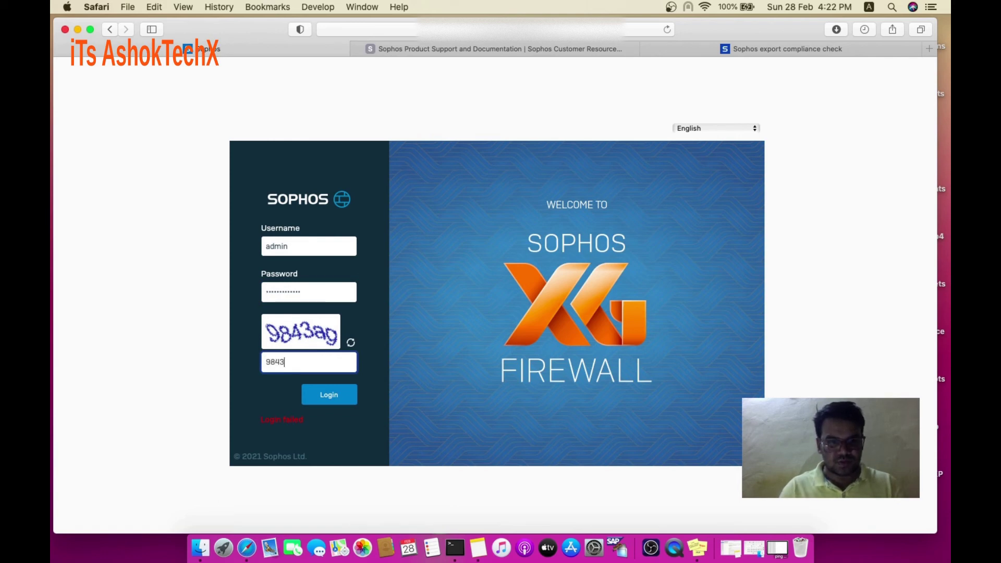
pyautogui.write('ag')
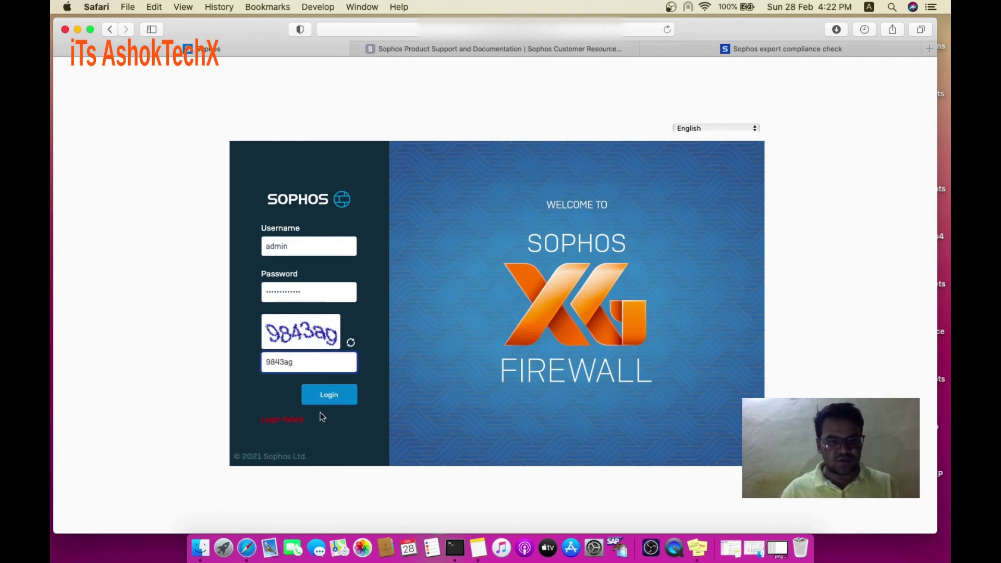
pyautogui.click(337, 404)
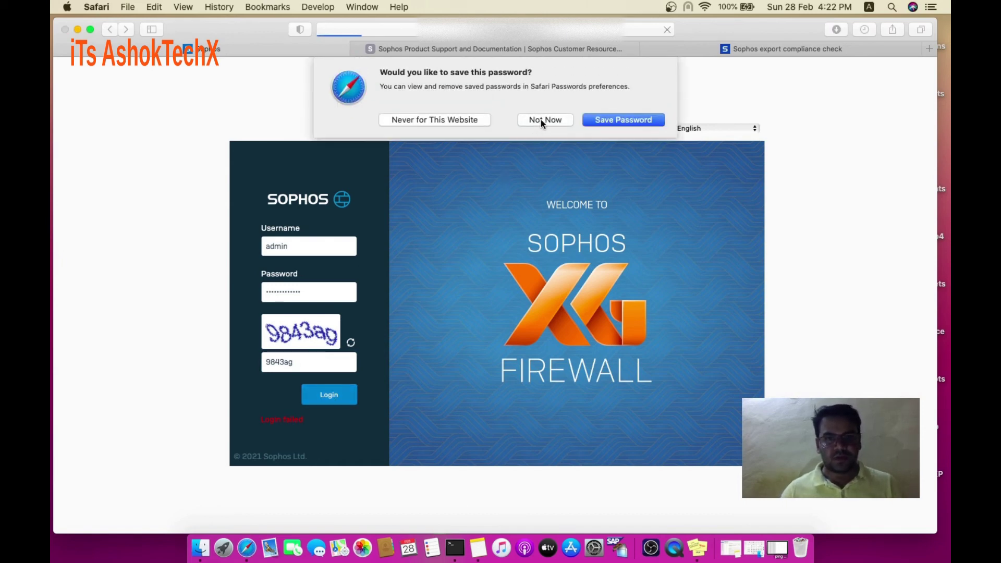
# Step: Decline Safari's offer to save the admin password and let the Control center dashboard load
pyautogui.click(541, 119)
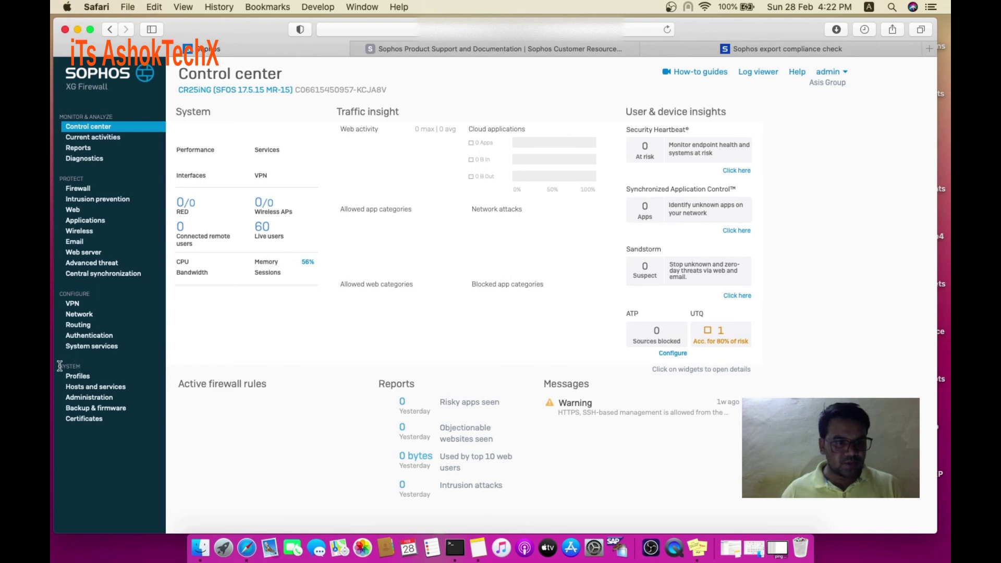
pyautogui.moveTo(60, 366); pyautogui.dragTo(93, 365)
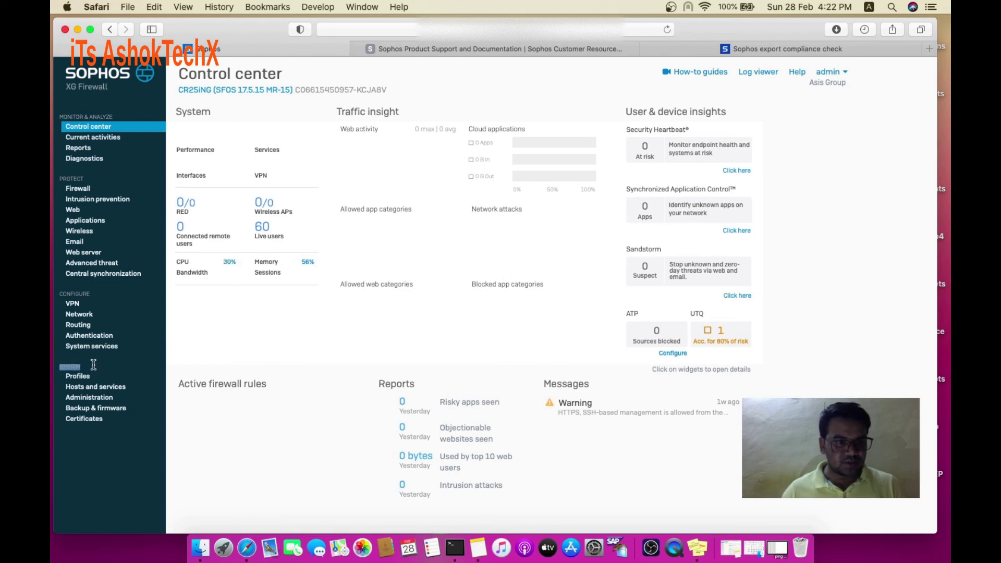
# Step: Open SYSTEM > Backup & firmware and review its Backup and Backup restore settings
pyautogui.click(97, 413)
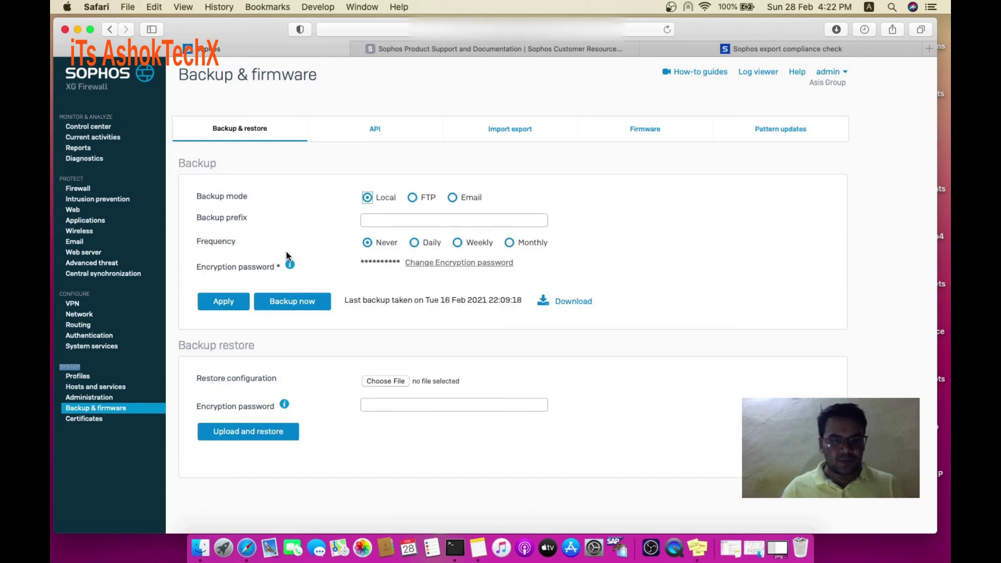
pyautogui.moveTo(180, 345); pyautogui.dragTo(261, 345)
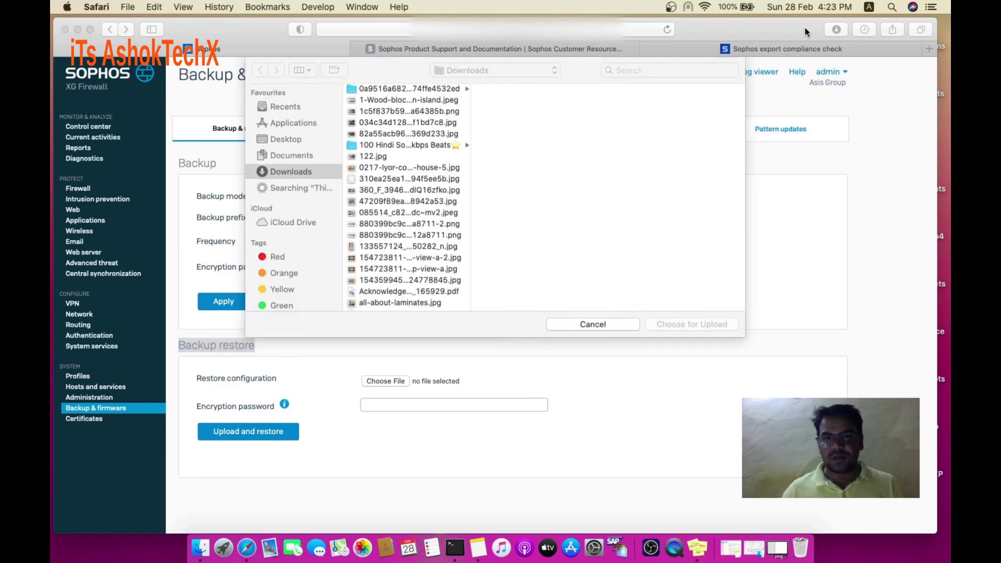
pyautogui.scroll(-15, 402, 166)
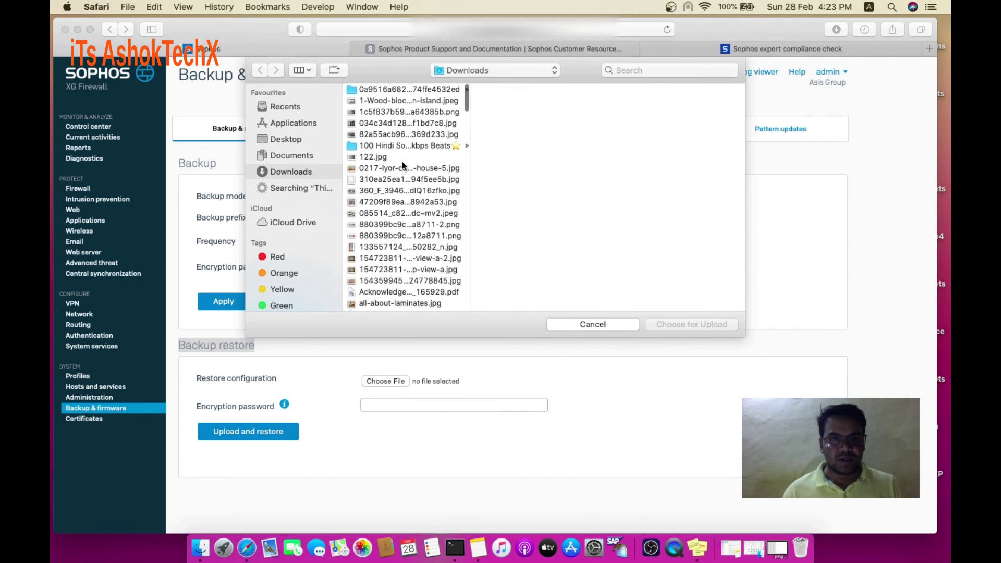
pyautogui.scroll(15, 402, 161)
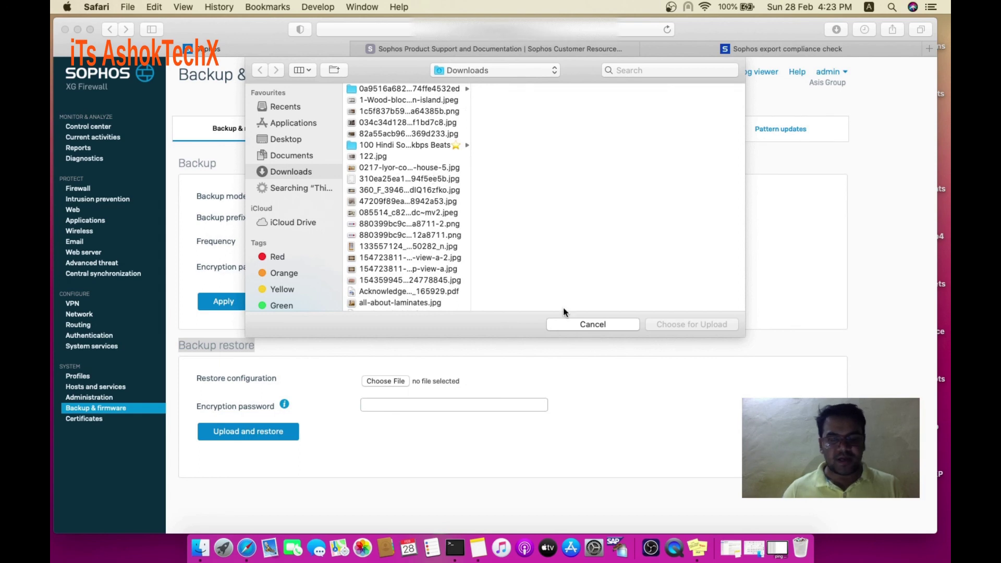
# Step: Cancel the backup file chooser and check the downloaded backup files in Safari's Downloads list
pyautogui.click(569, 324)
pyautogui.click(842, 29)
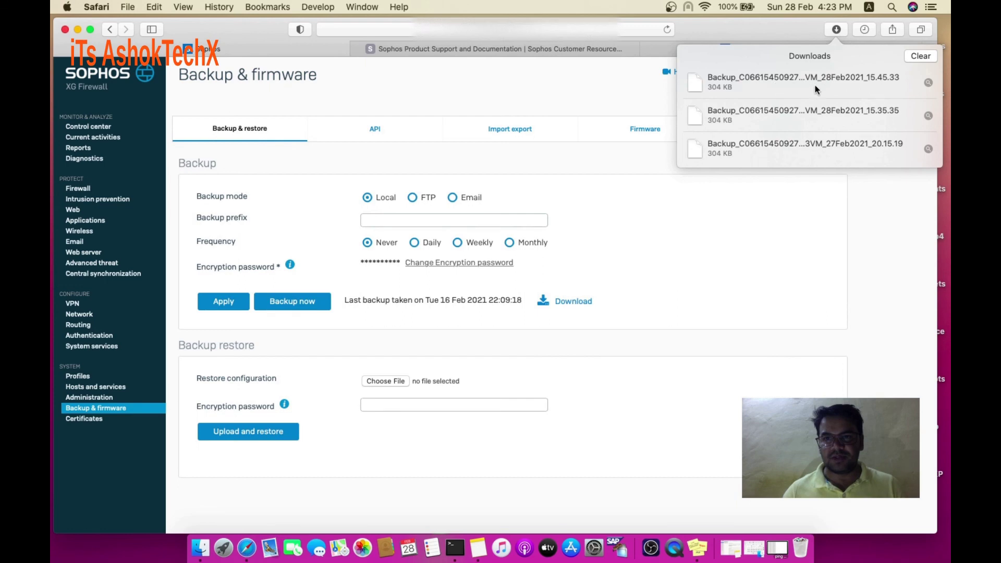
pyautogui.click(617, 92)
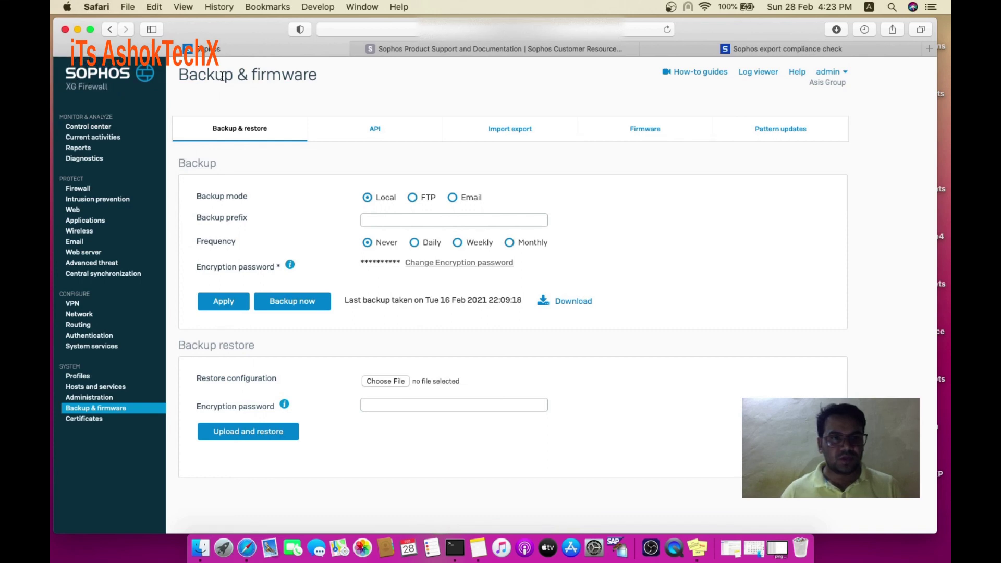
# Step: Glance at the Sophos documentation tab, then go back to the firewall's Control center dashboard
pyautogui.click(442, 52)
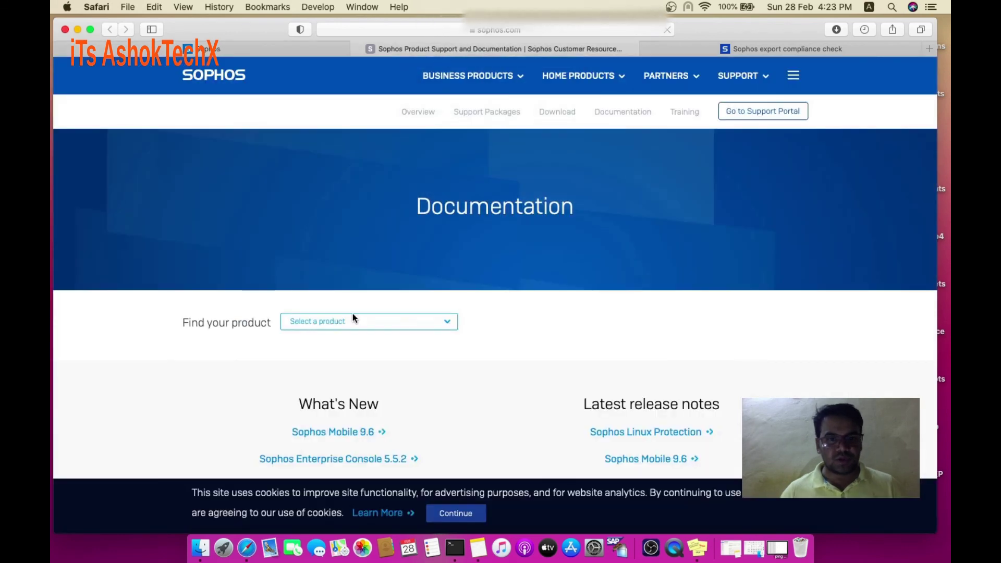
pyautogui.click(306, 46)
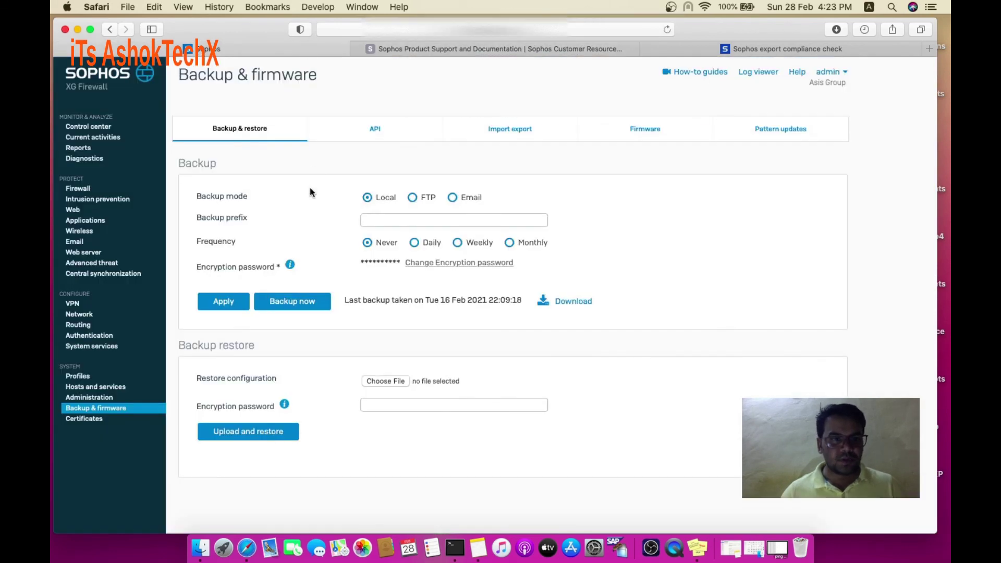
pyautogui.click(106, 75)
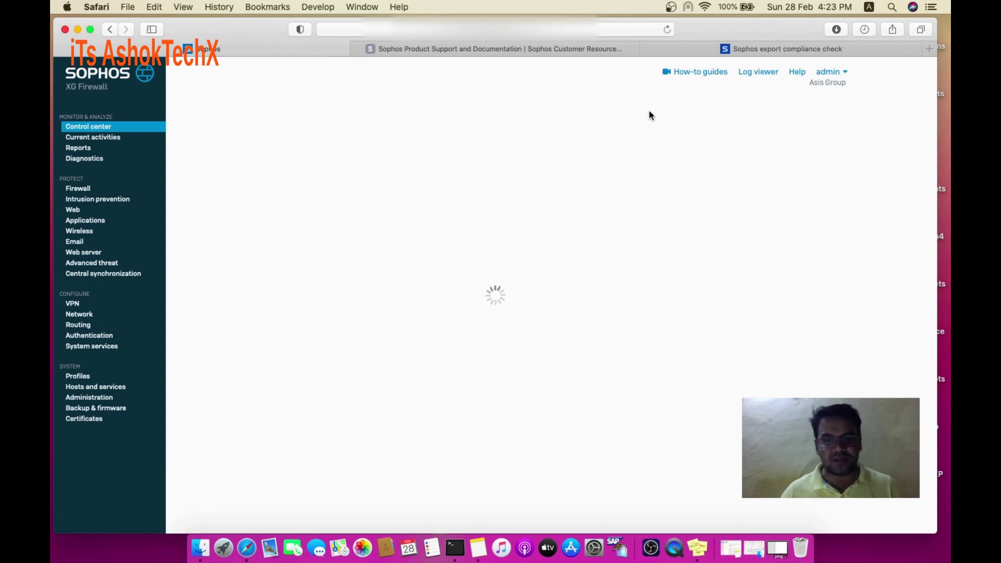
pyautogui.click(672, 7)
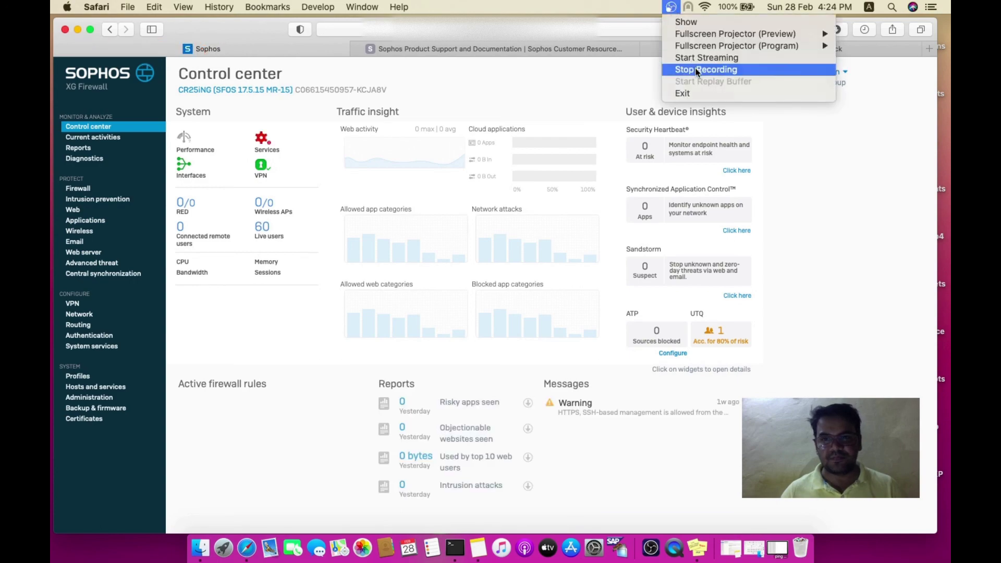